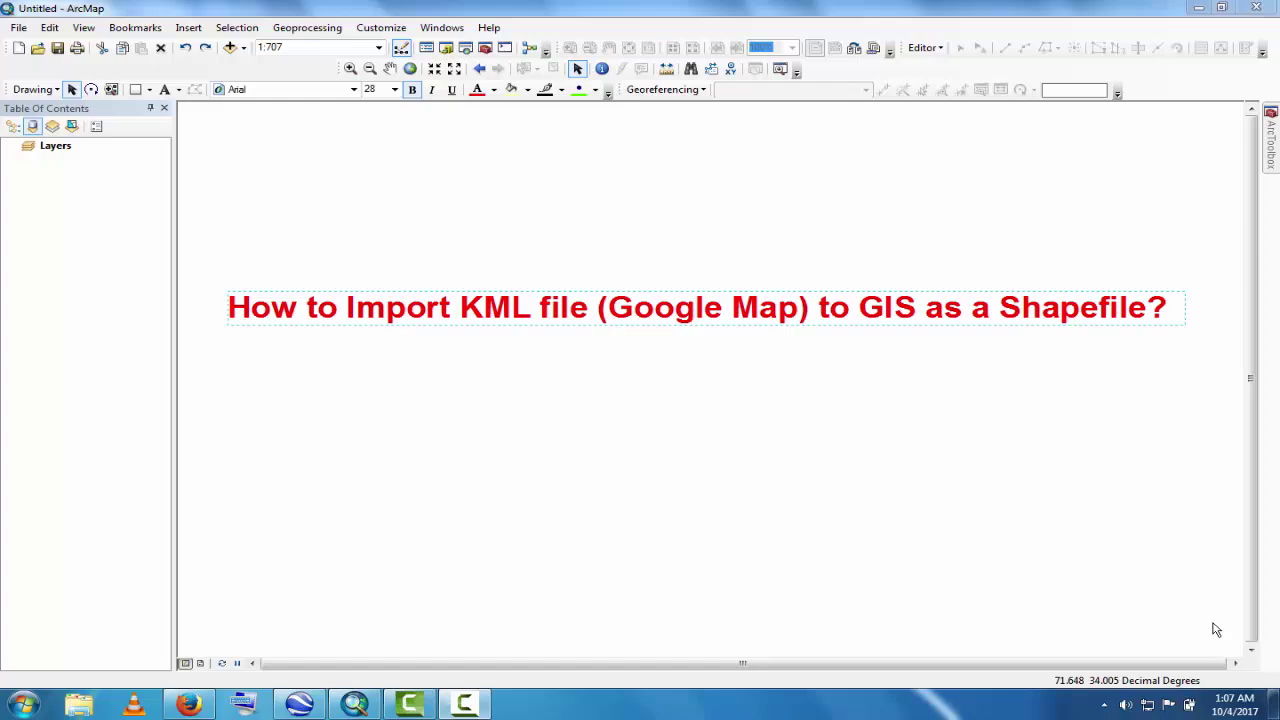
# Delete the red title text from the ArcMap layout and switch to Google Earth.
pyautogui.rightClick(496, 313)
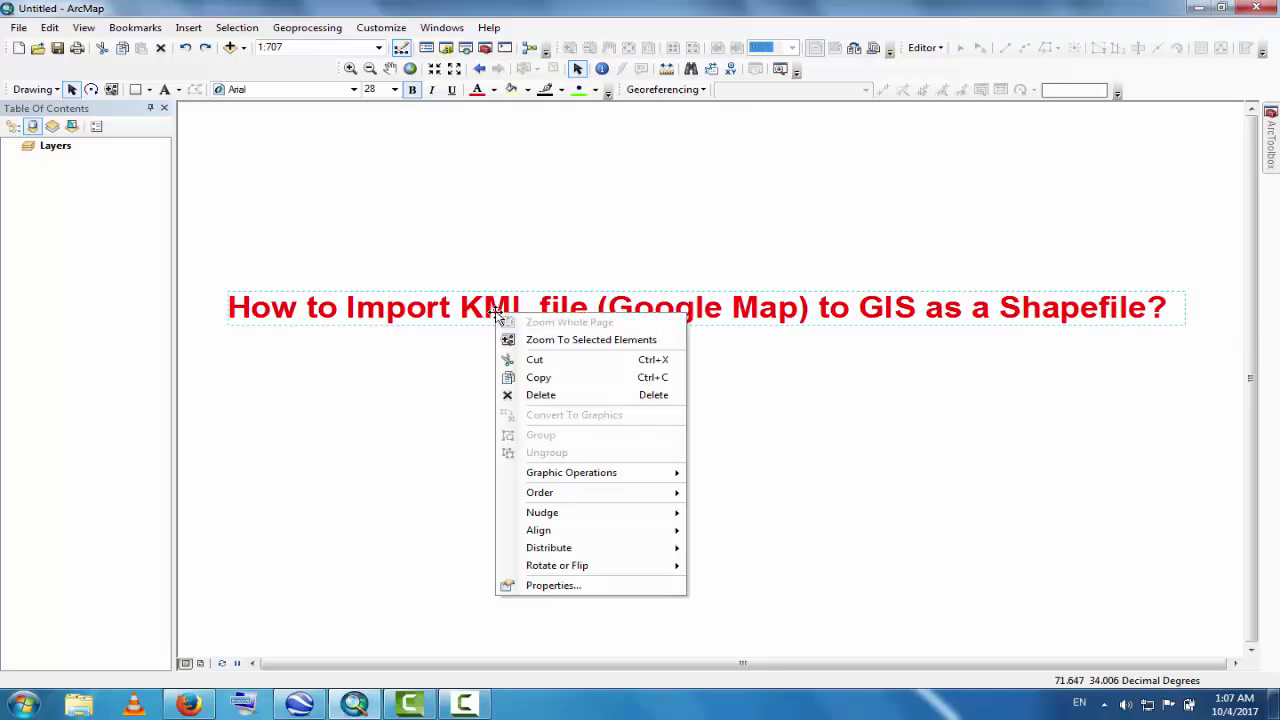
pyautogui.click(545, 397)
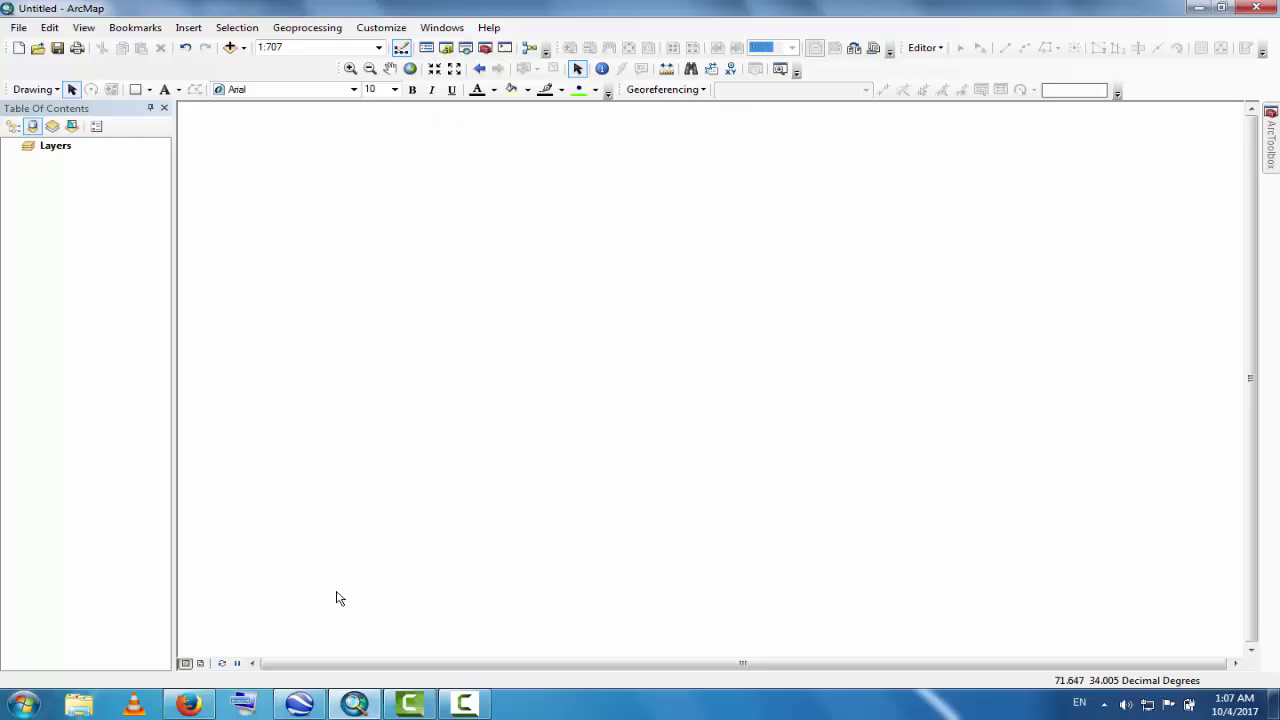
pyautogui.click(300, 704)
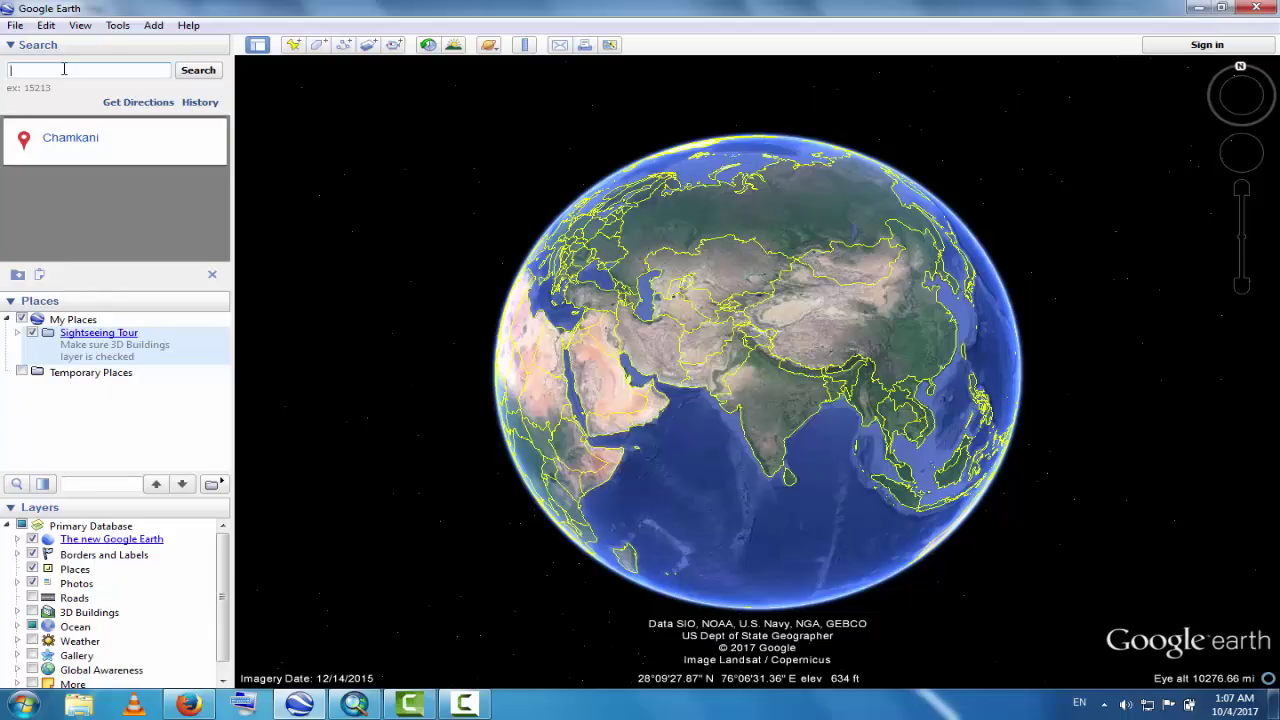
# Search for 'chamkani' and fly to Chamkani, Khyber Pakhtunkhwa, Pakistan.
pyautogui.write('cha')
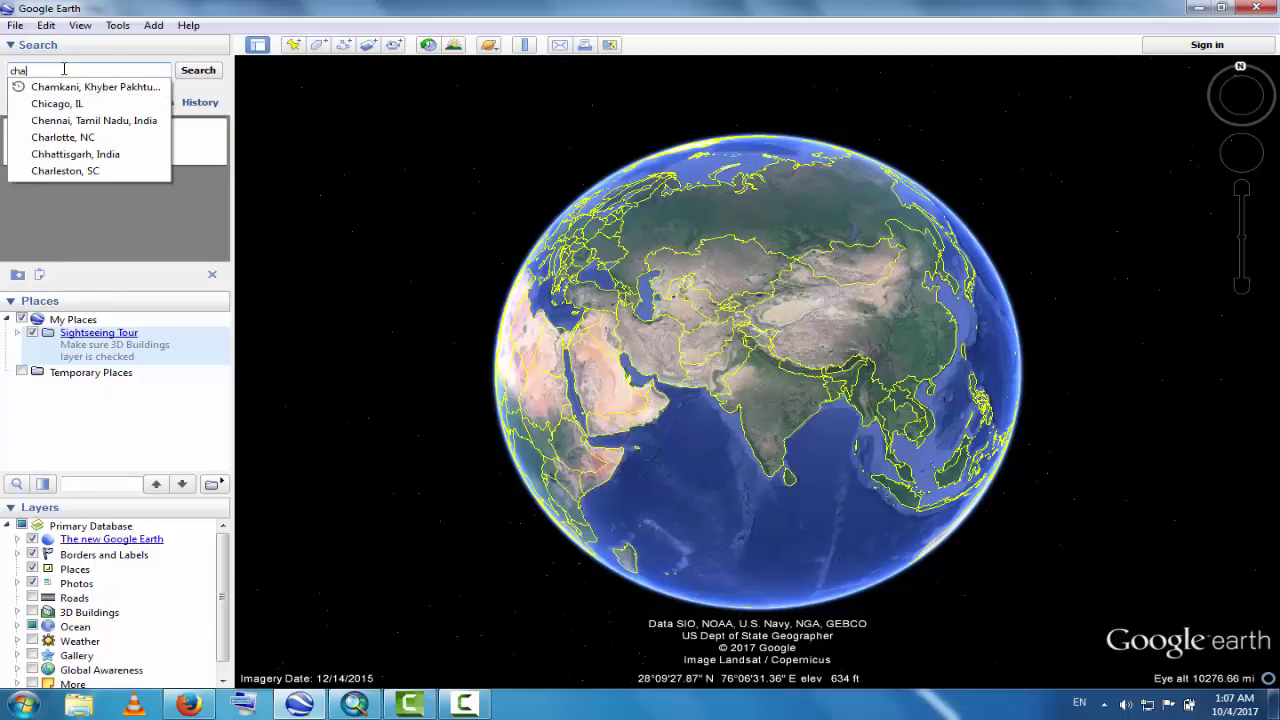
pyautogui.write('mkani')
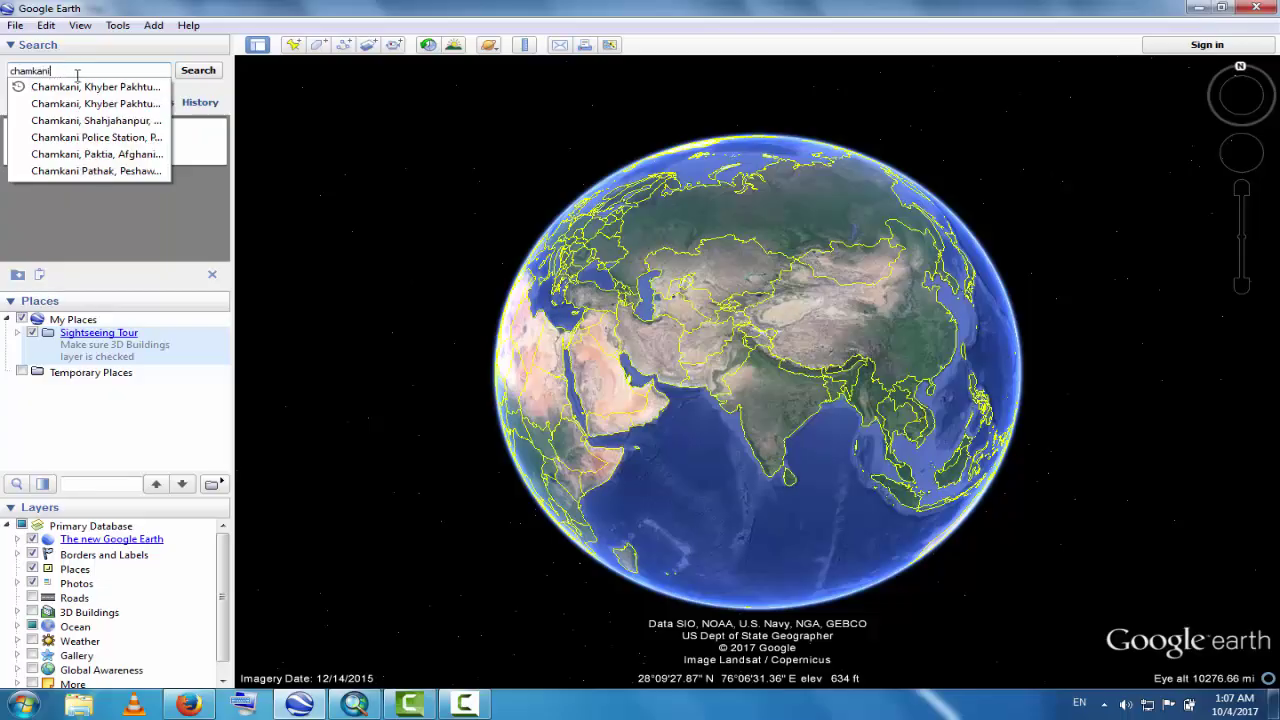
pyautogui.click(86, 88)
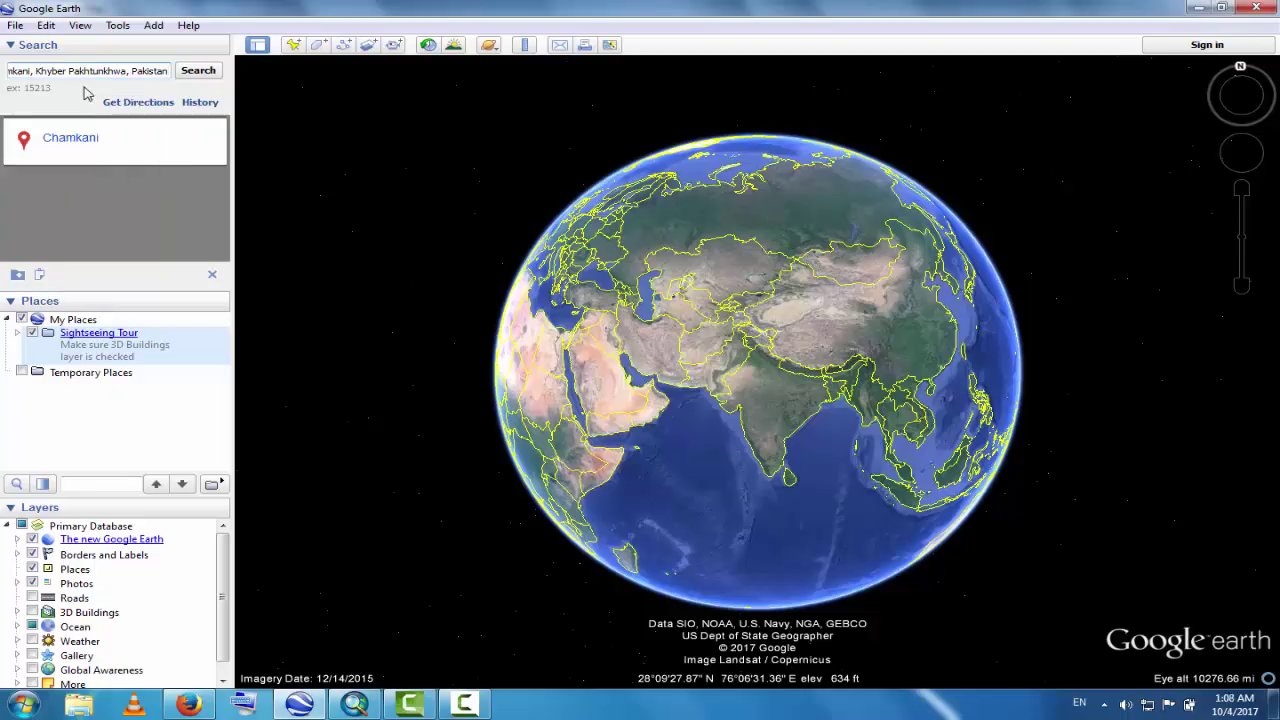
pyautogui.click(201, 74)
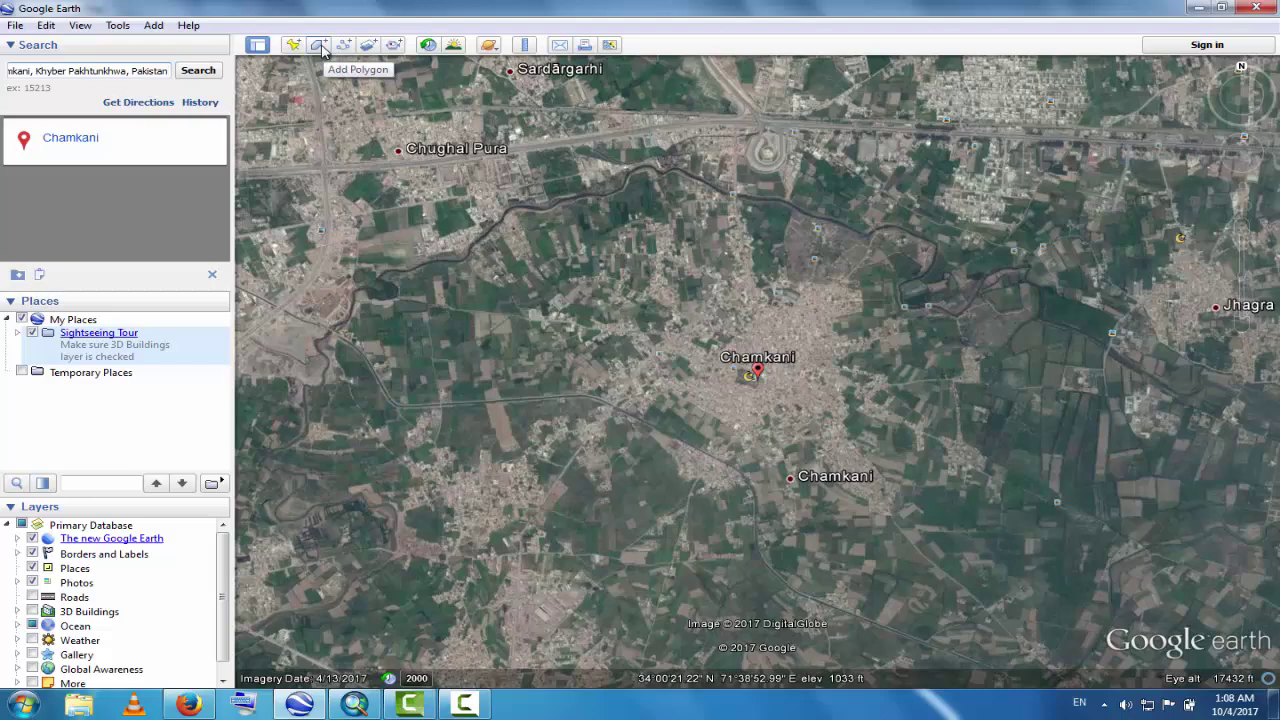
# Start a new polygon with Add Polygon and zoom in closely on the Chamkani placemark.
pyautogui.click(320, 47)
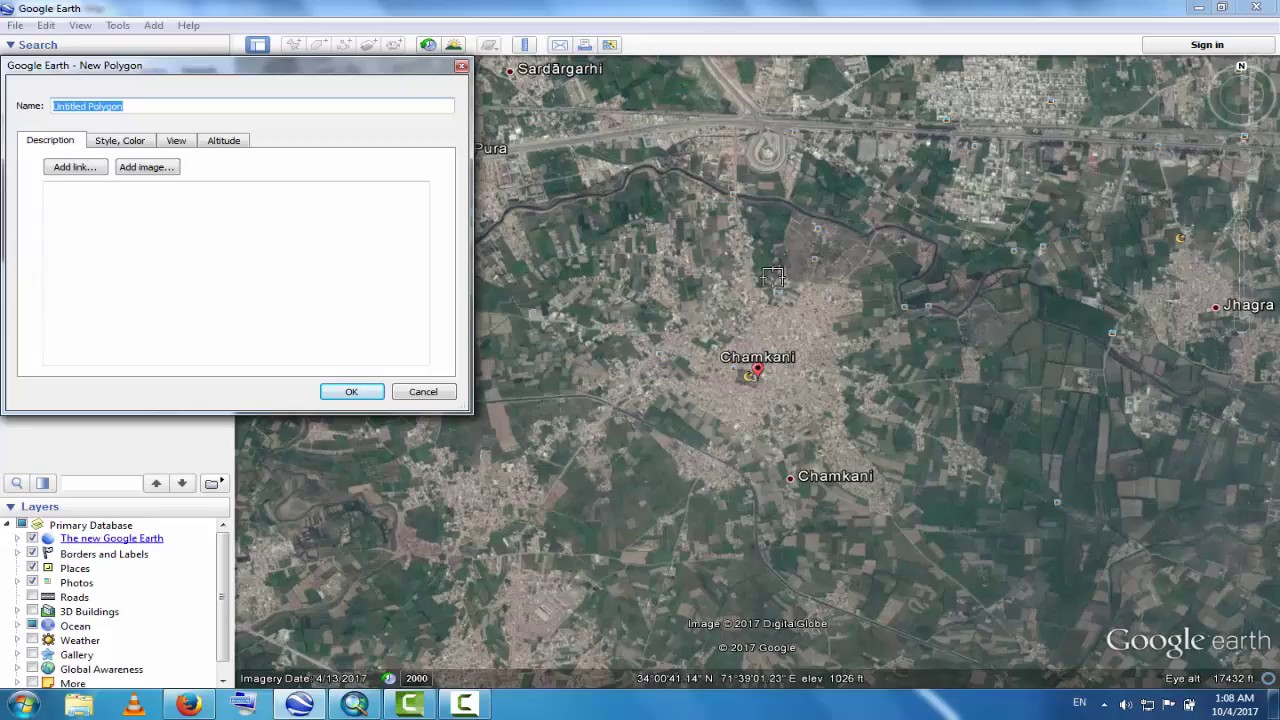
pyautogui.scroll(3, 775, 280)
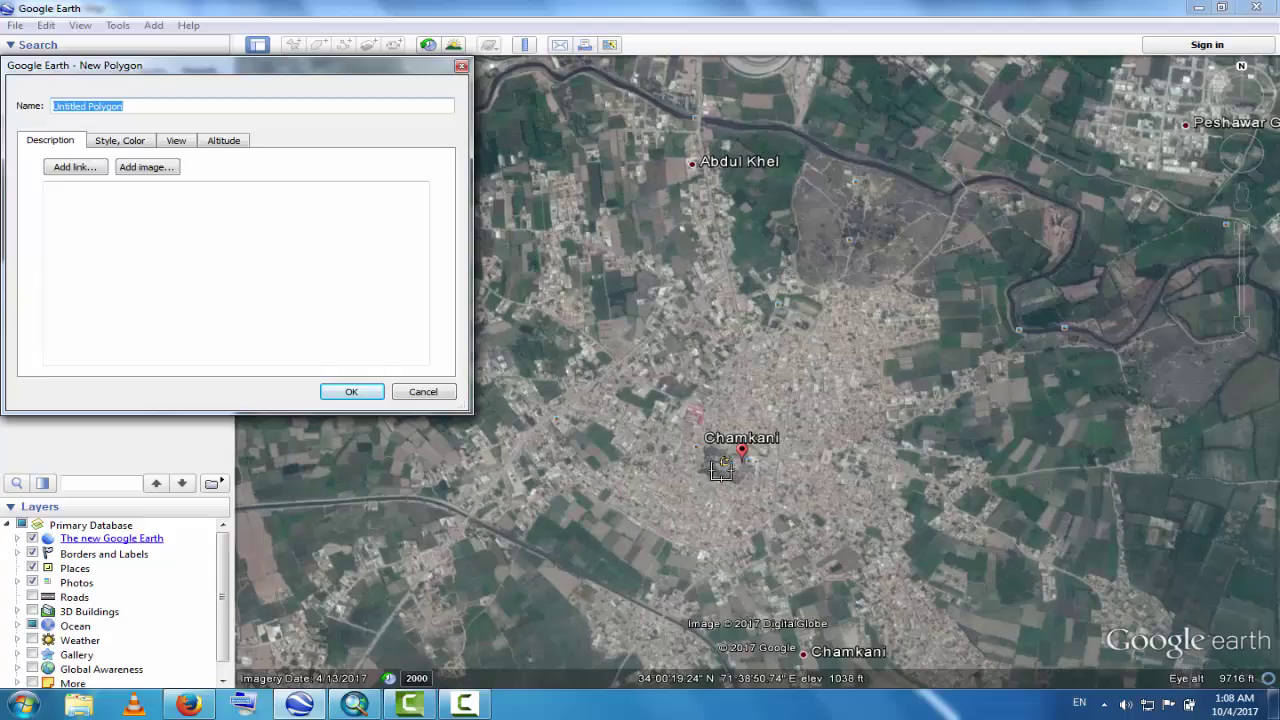
pyautogui.scroll(2, 720, 470)
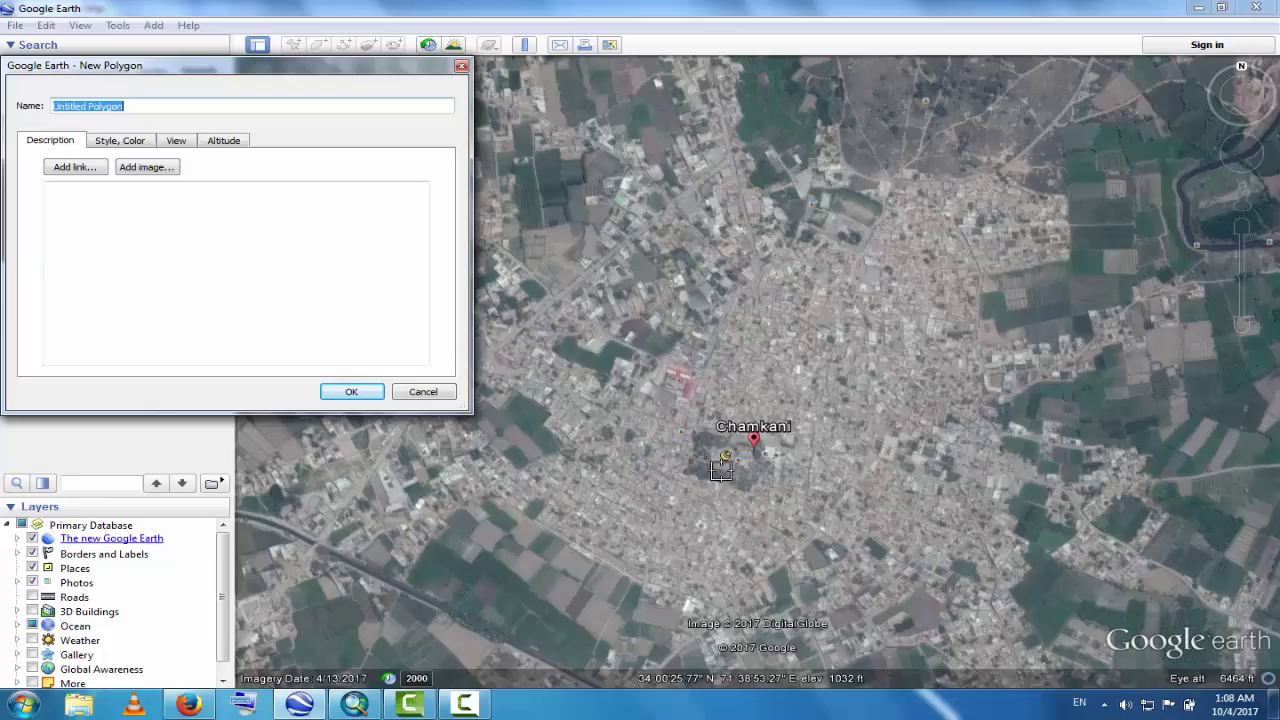
pyautogui.scroll(1, 720, 470)
pyautogui.scroll(2, 720, 470)
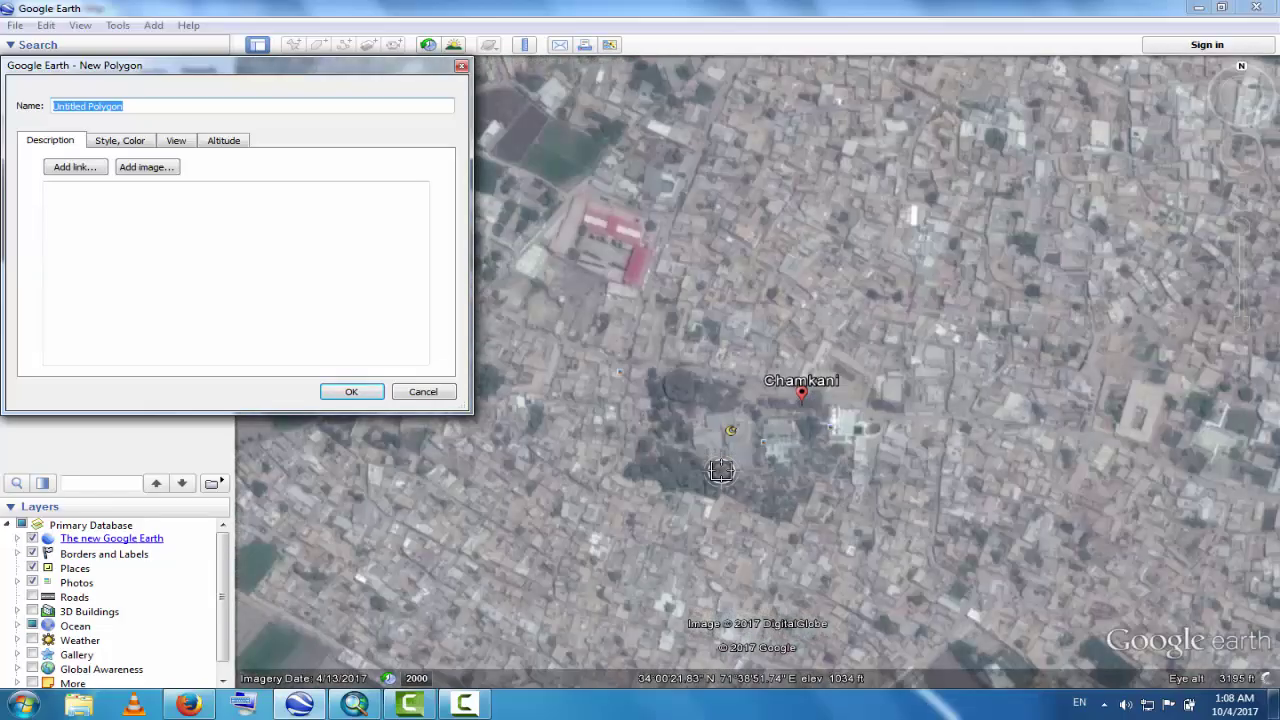
pyautogui.scroll(1, 720, 470)
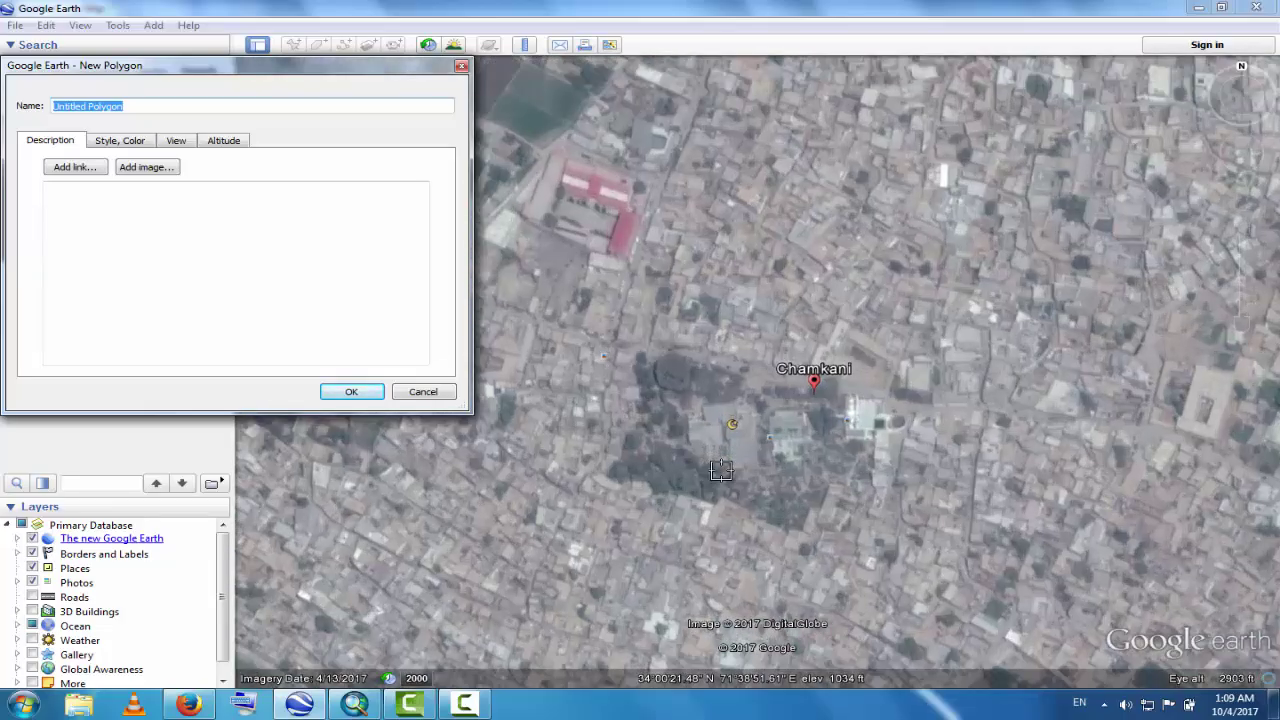
pyautogui.scroll(1, 720, 470)
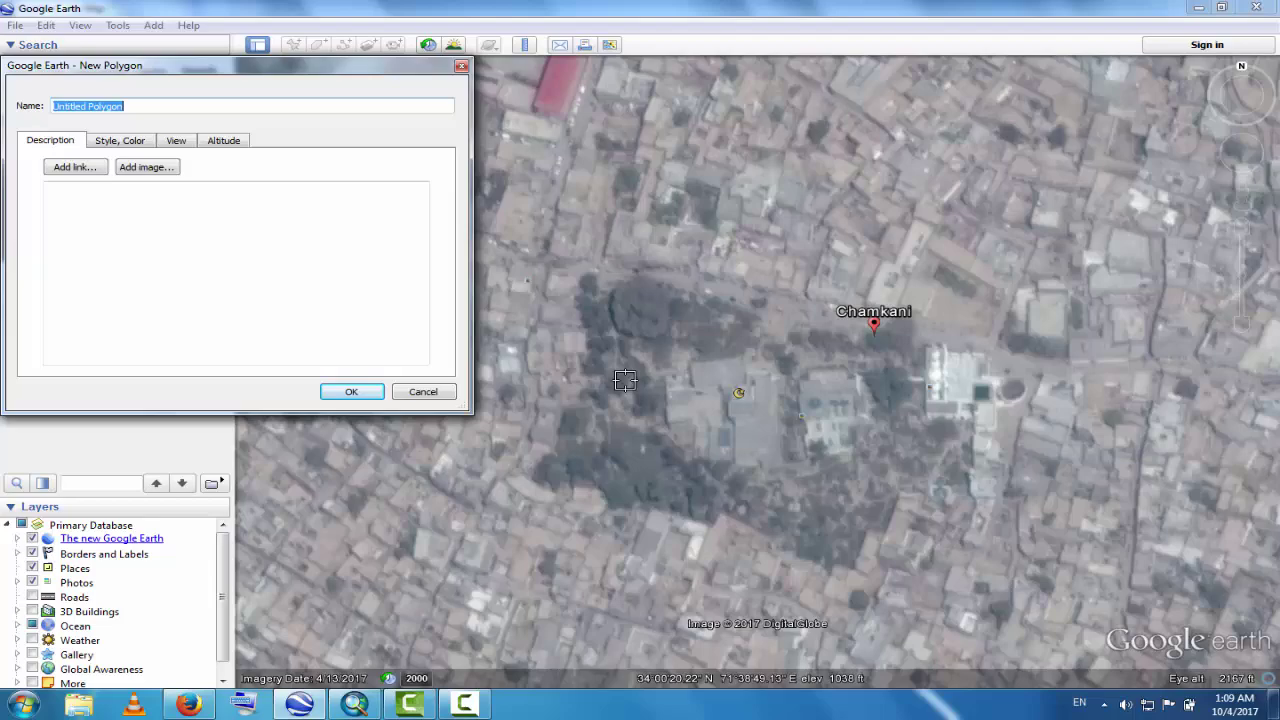
# Trace the polygon from west of Chamkani, east past the marker, and down its eastern side.
pyautogui.click(624, 273)
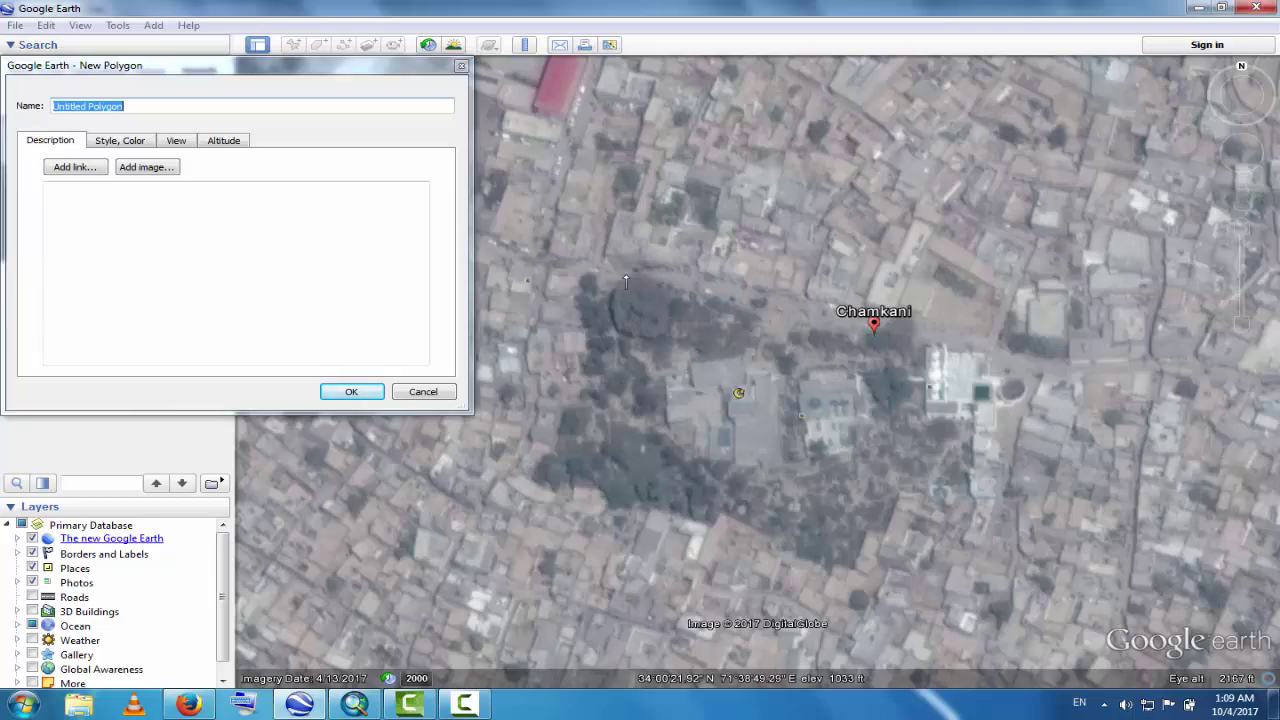
pyautogui.click(696, 287)
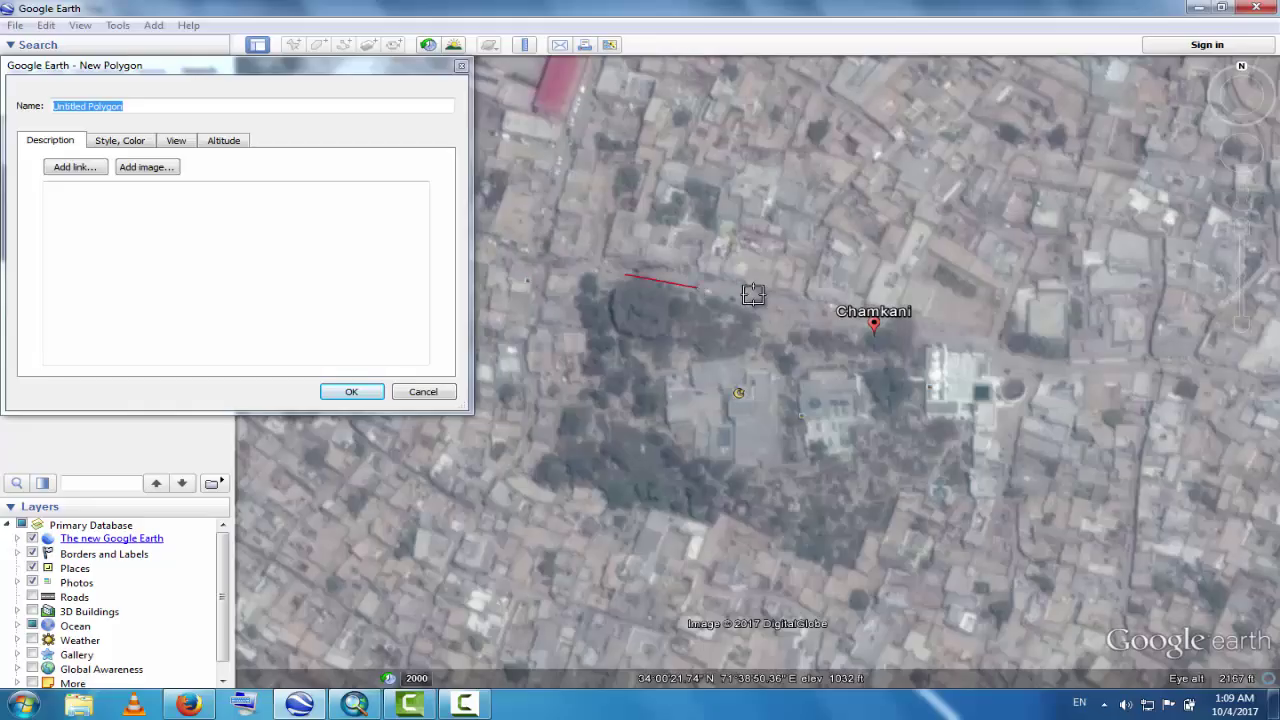
pyautogui.click(834, 312)
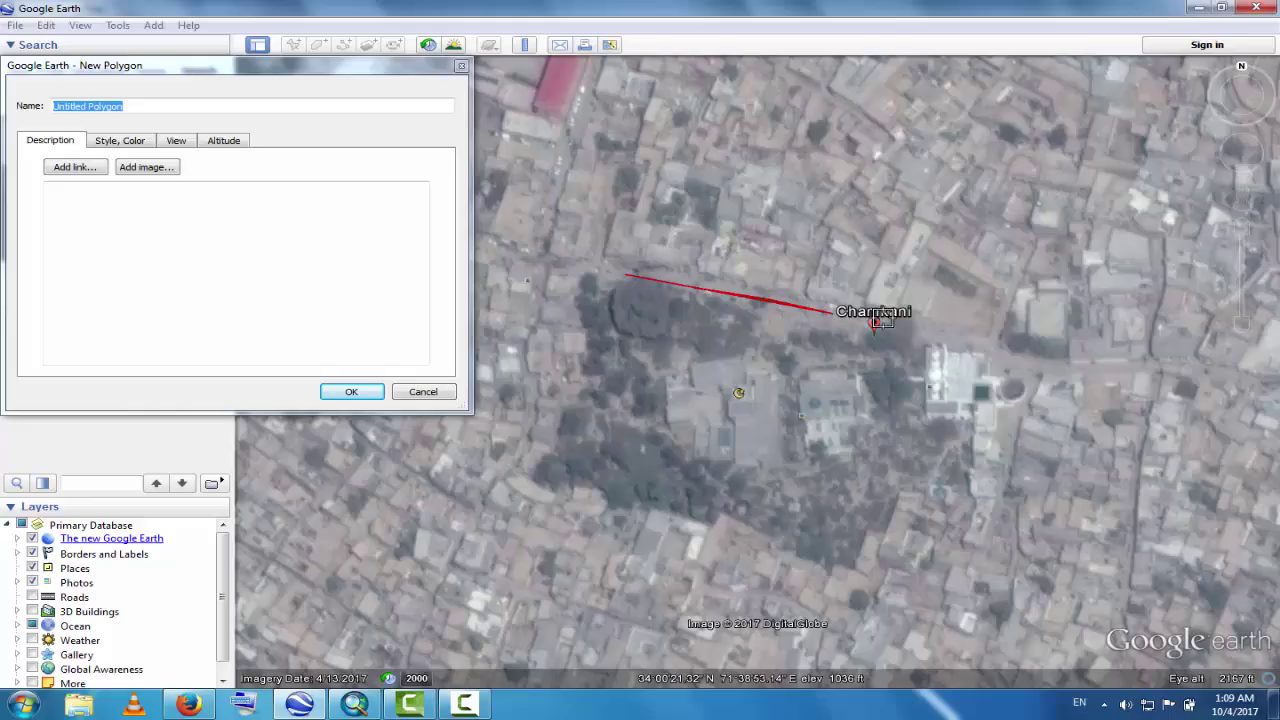
pyautogui.click(926, 327)
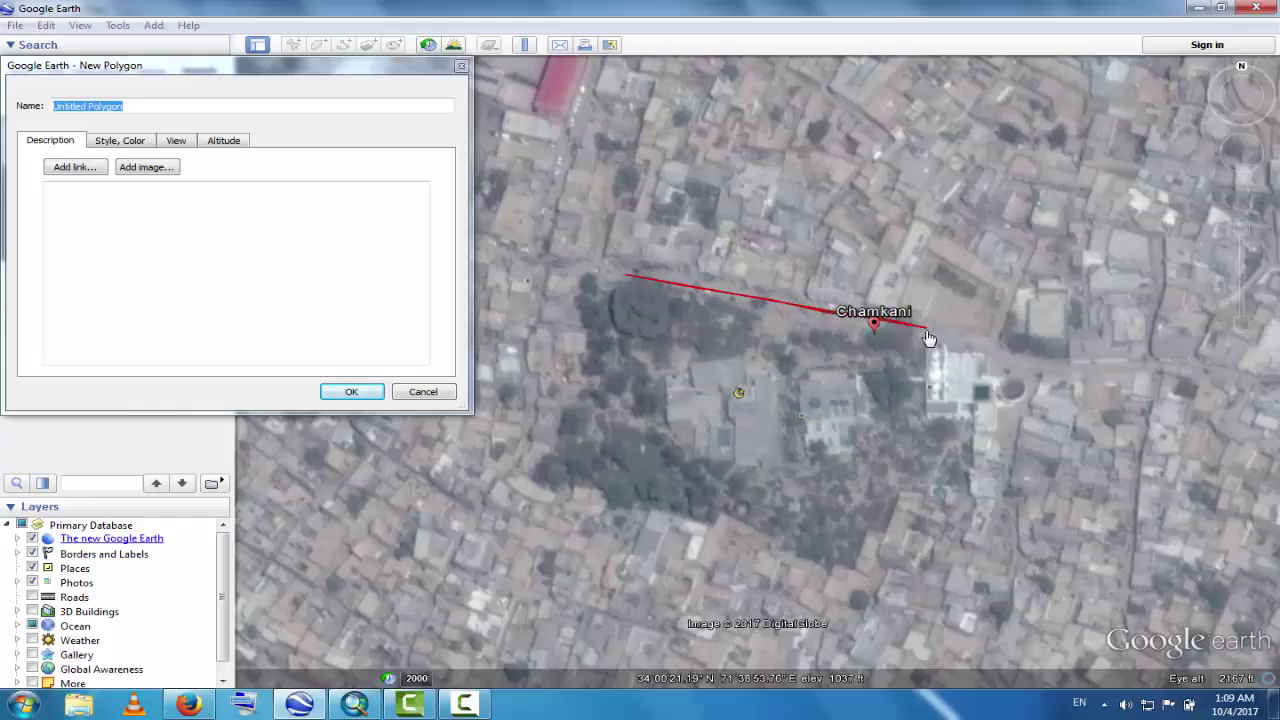
pyautogui.click(923, 366)
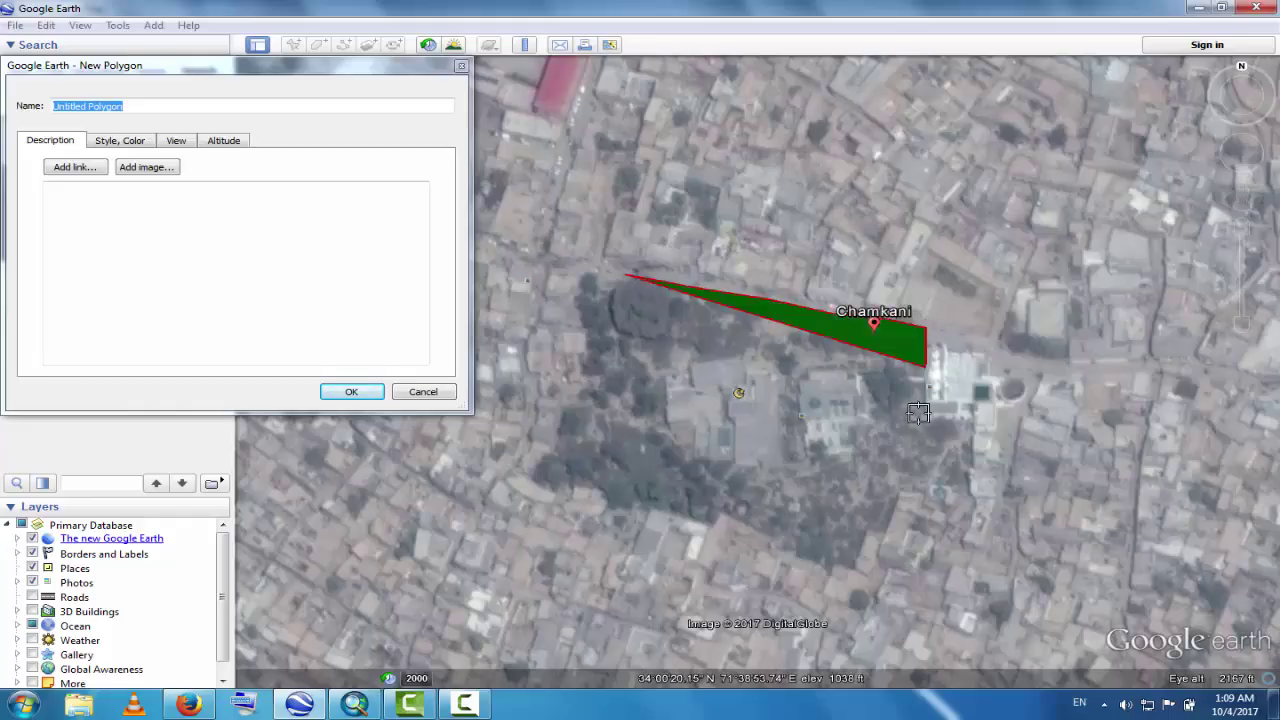
pyautogui.click(920, 410)
pyautogui.click(917, 440)
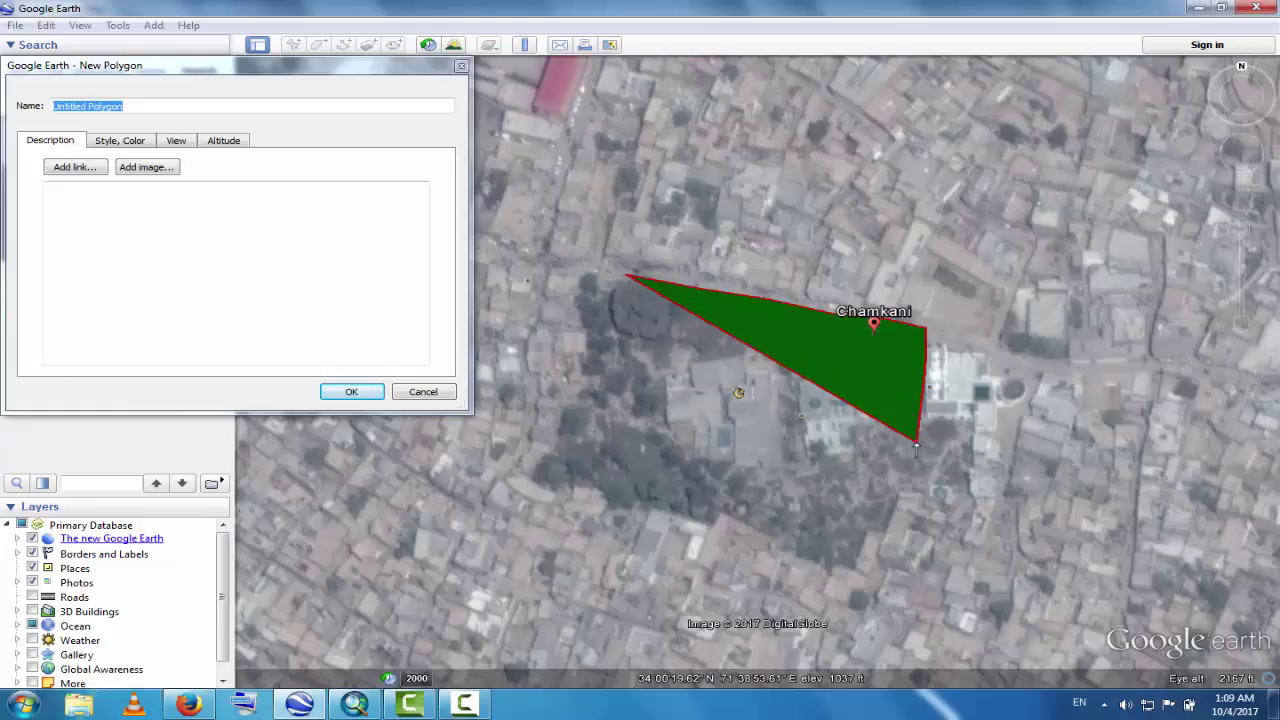
pyautogui.click(888, 502)
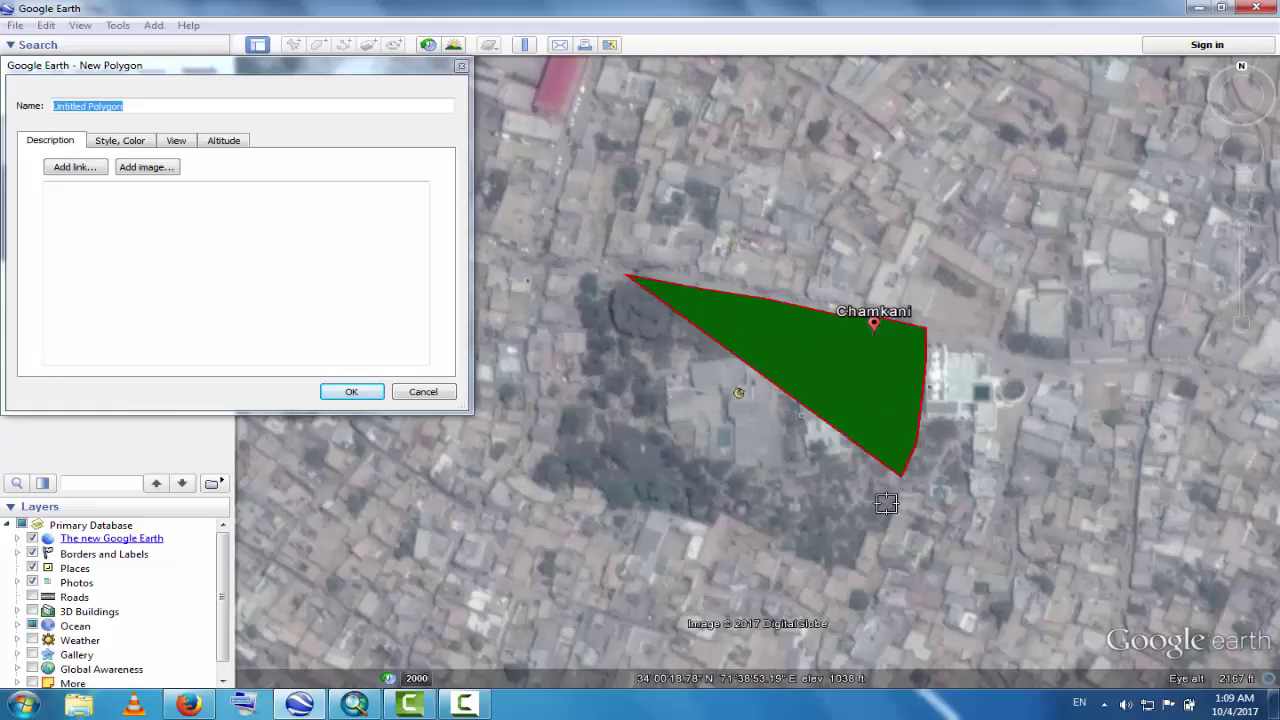
pyautogui.click(866, 527)
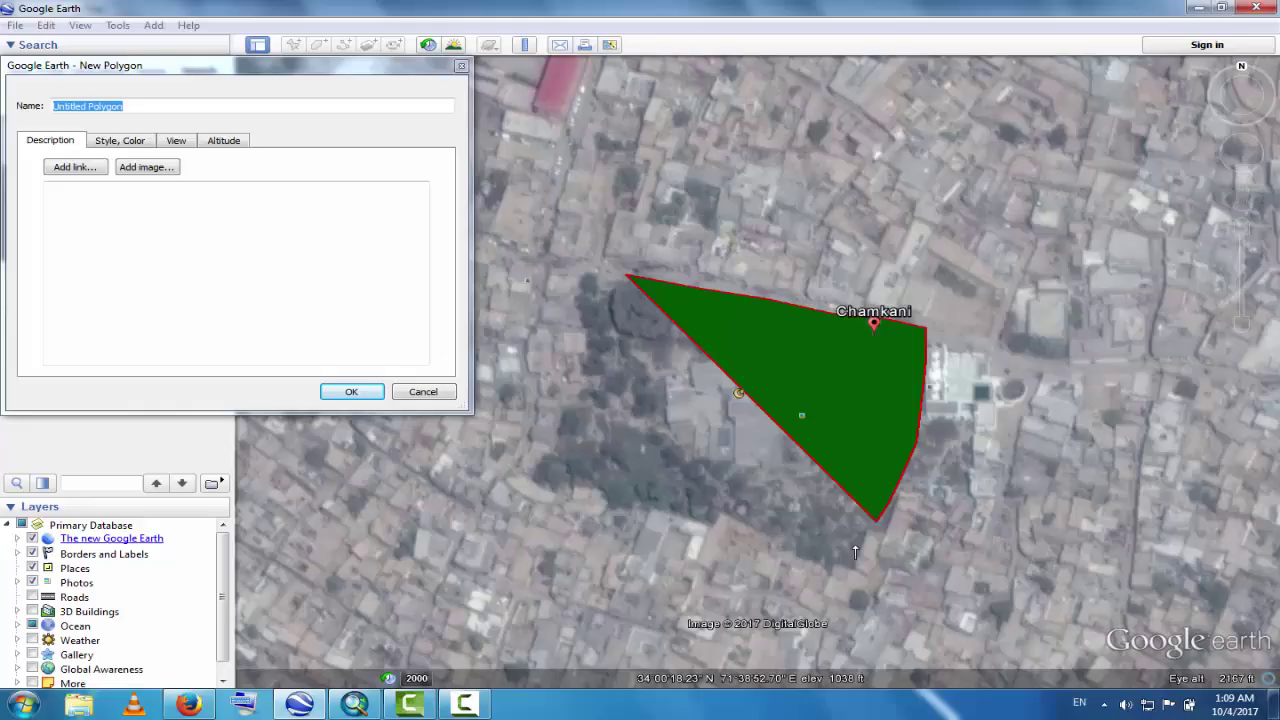
pyautogui.click(853, 545)
# Continue the outline around the bottom corner and outward along the lower-left edge.
pyautogui.click(853, 553)
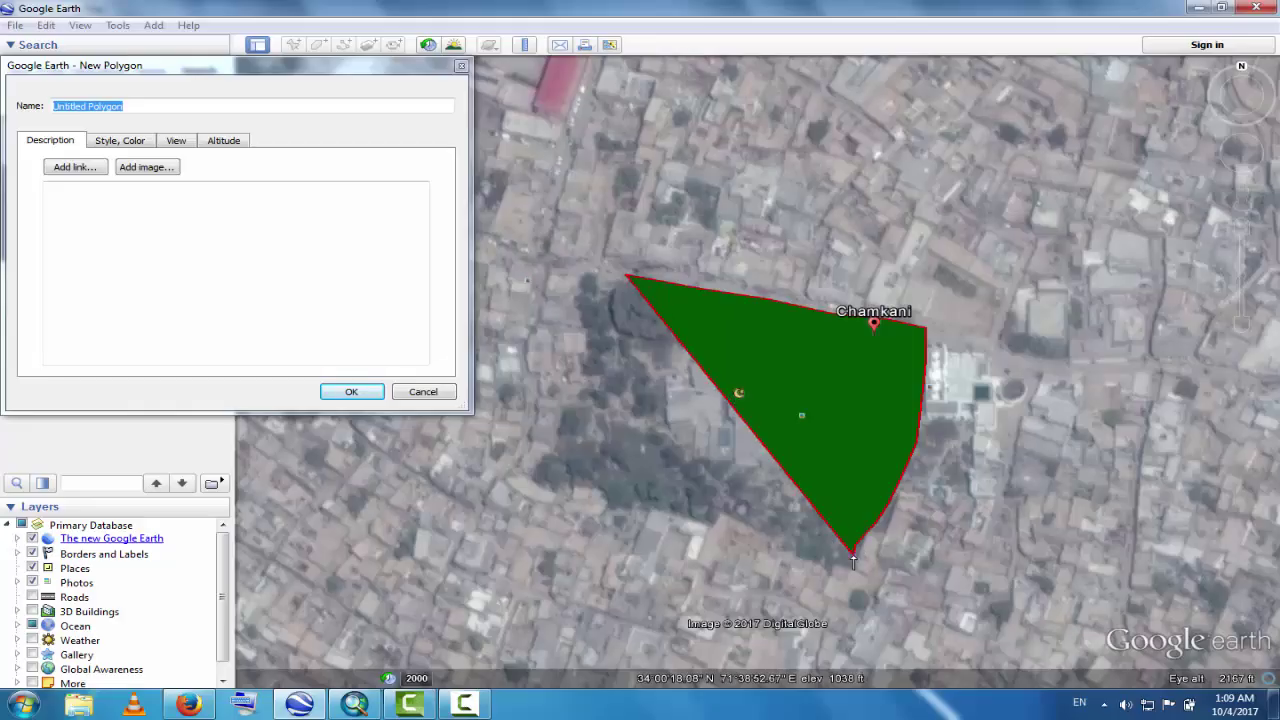
pyautogui.click(838, 564)
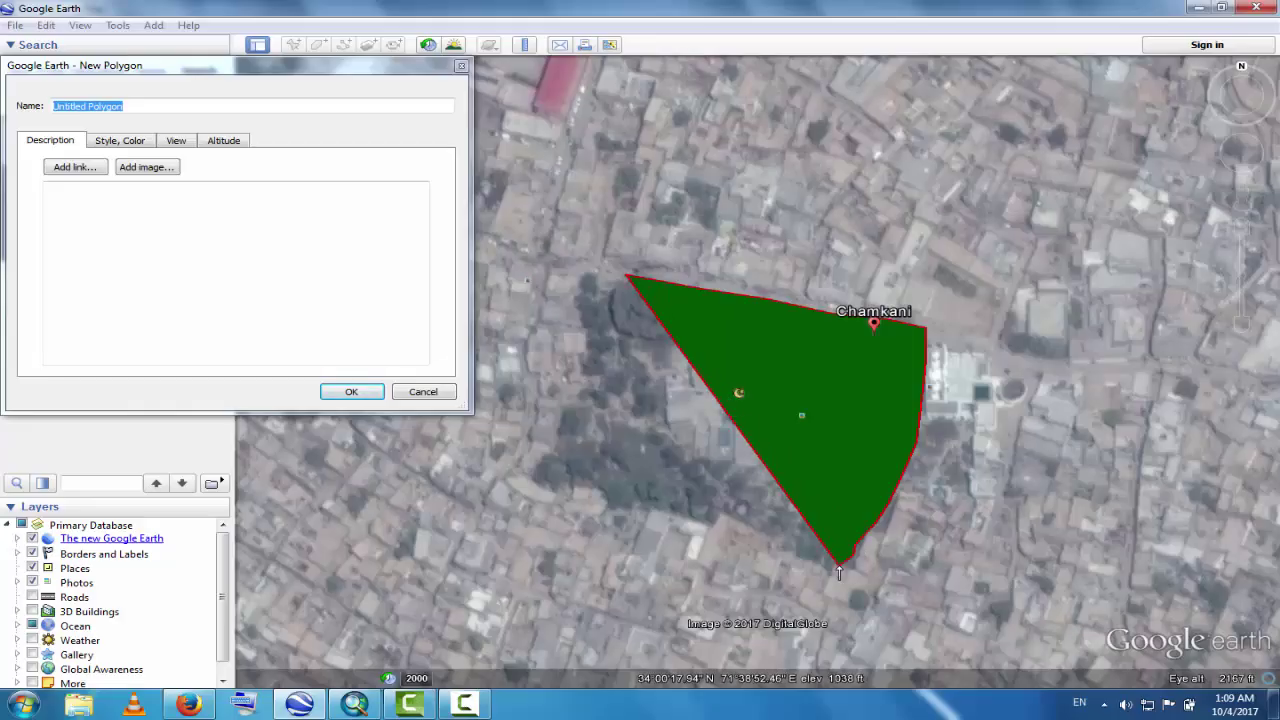
pyautogui.click(791, 547)
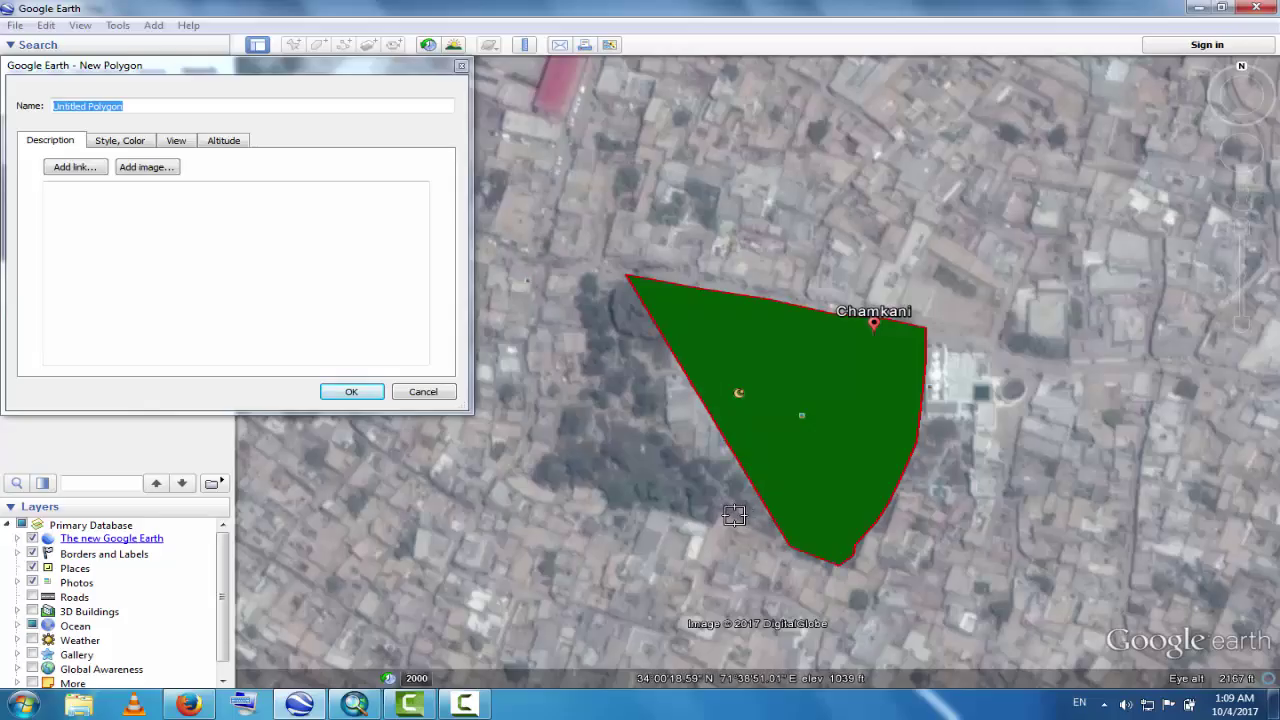
pyautogui.click(734, 515)
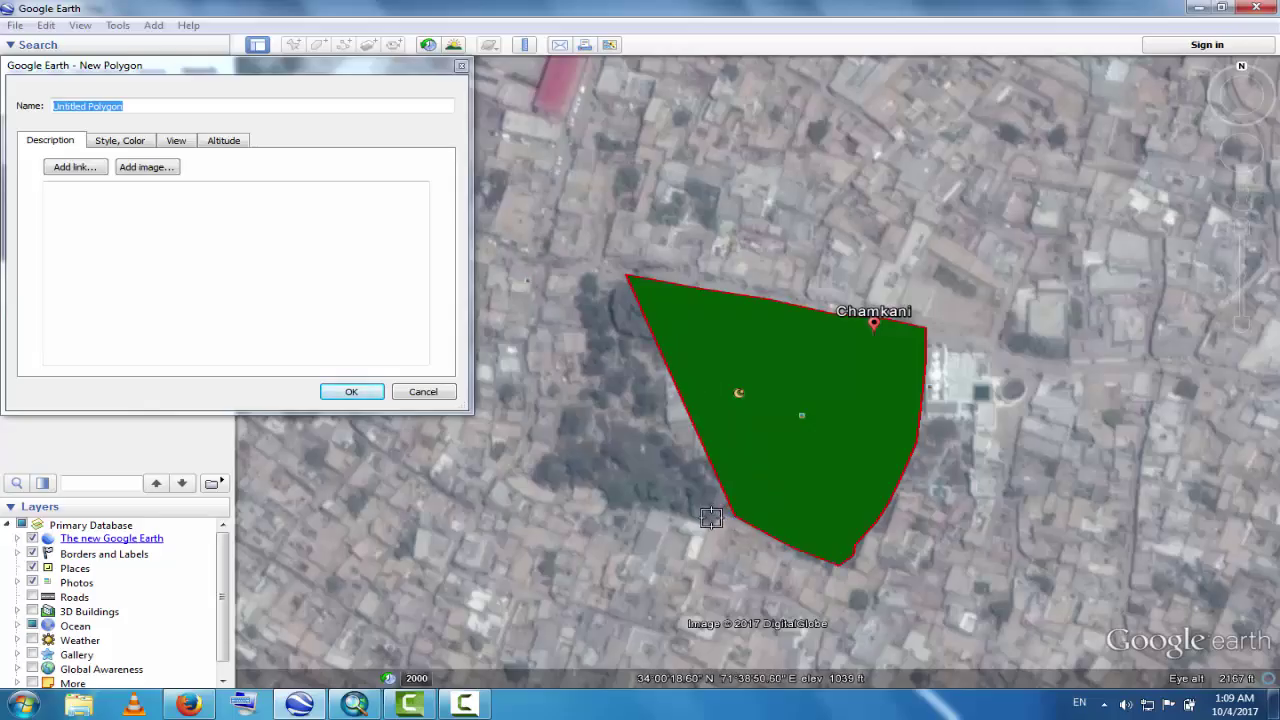
pyautogui.click(654, 504)
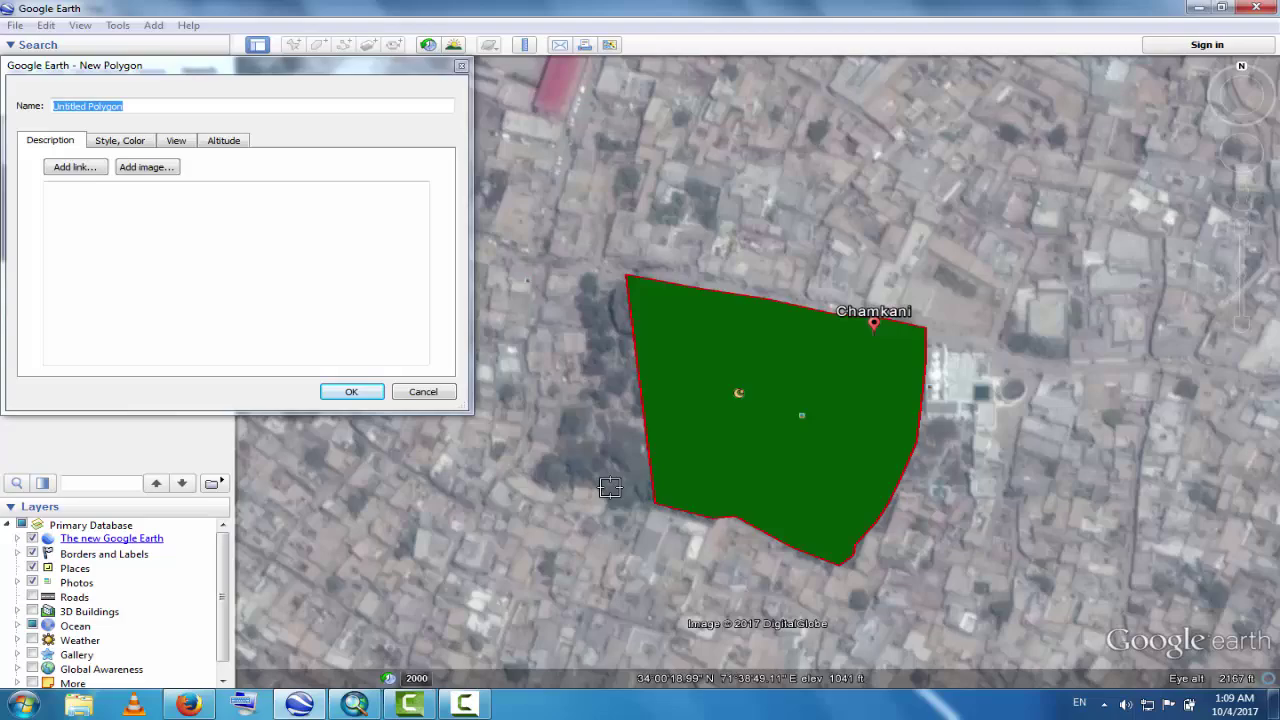
pyautogui.click(610, 488)
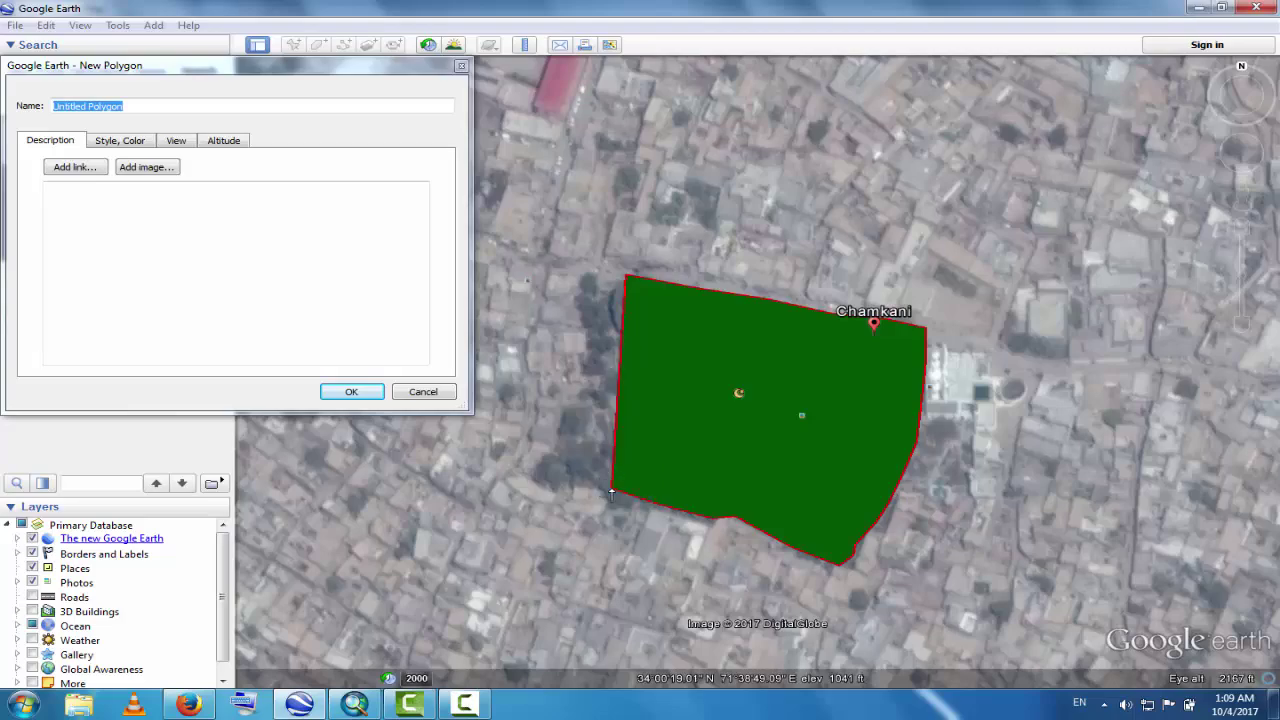
pyautogui.click(563, 480)
pyautogui.click(546, 474)
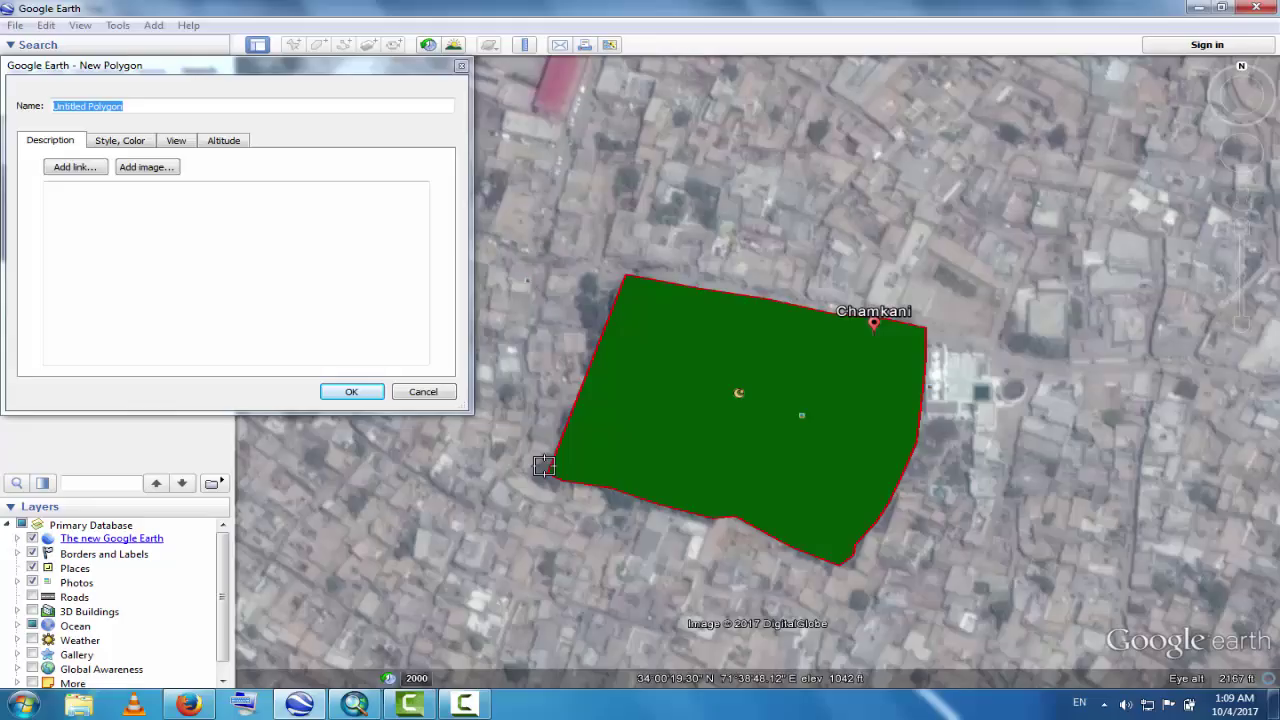
pyautogui.click(548, 474)
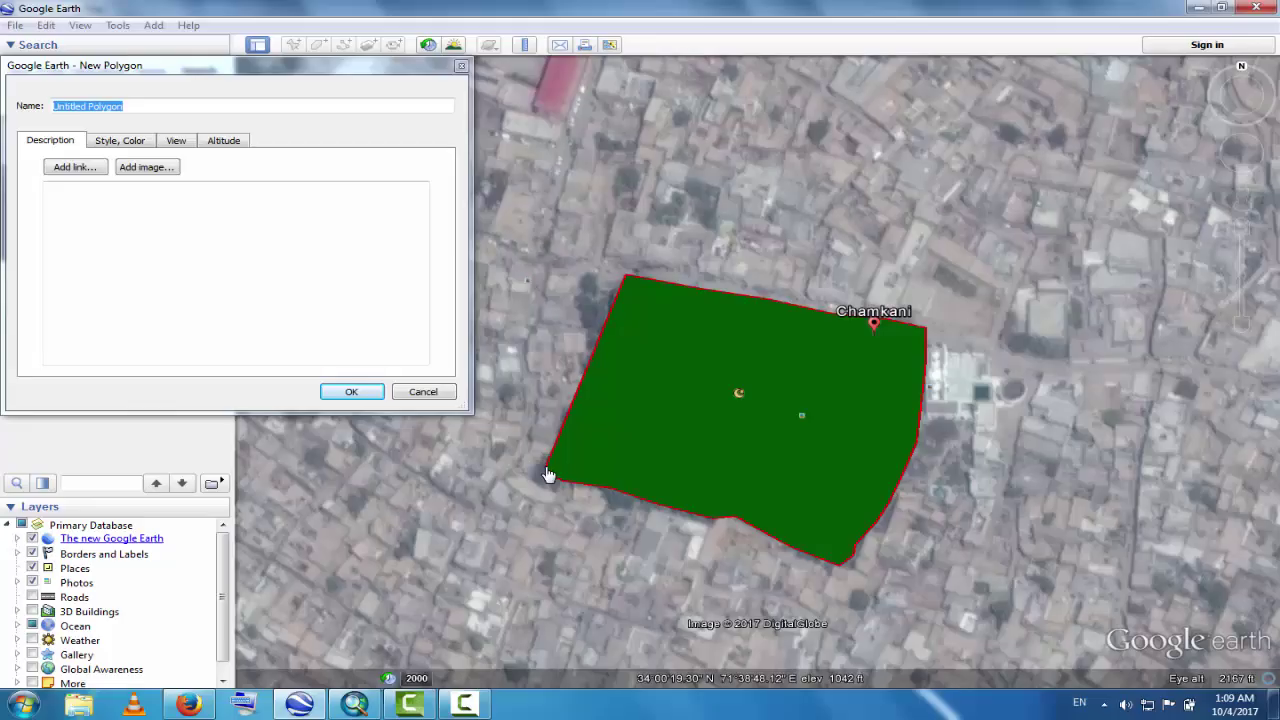
# Replace the default name Untitled Polygon with Chamkani in the Name field.
pyautogui.click(128, 110)
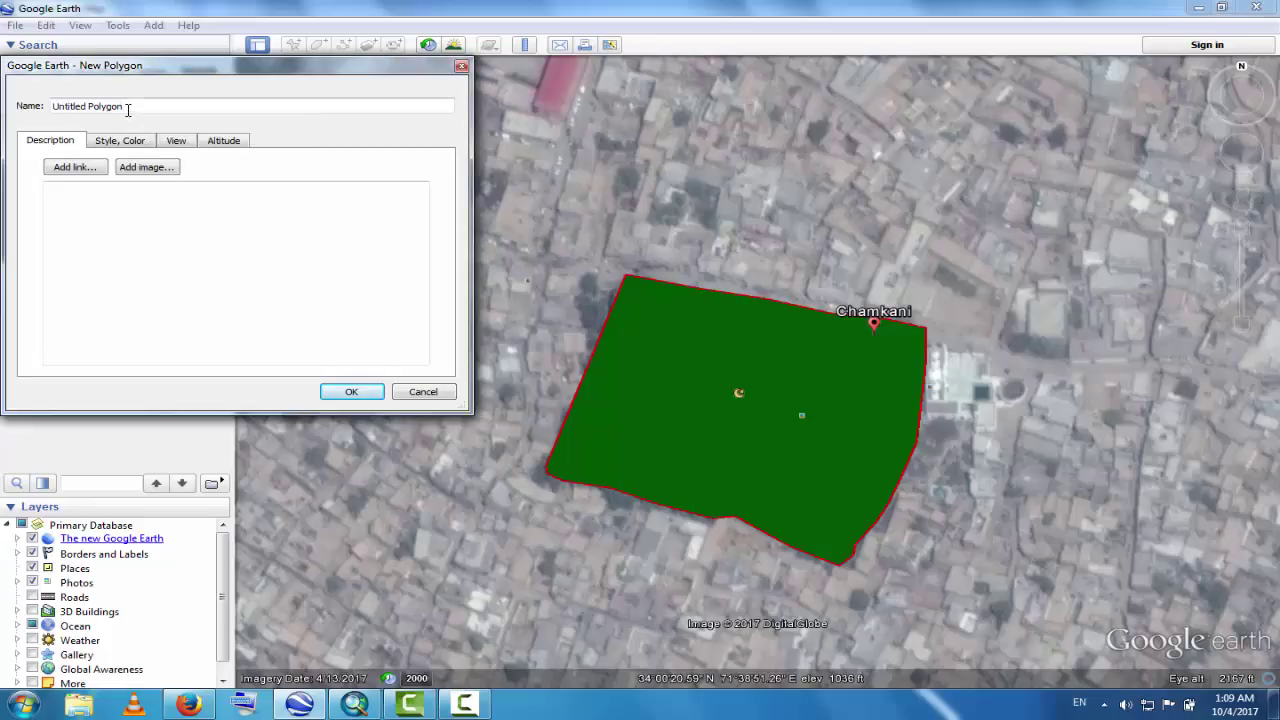
pyautogui.press('BackSpace')
pyautogui.press('BackSpace')
pyautogui.press('BackSpace')
pyautogui.press('BackSpace')
pyautogui.press('BackSpace')
pyautogui.press('BackSpace')
pyautogui.press('BackSpace')
pyautogui.press('BackSpace')
pyautogui.press('BackSpace')
pyautogui.press('BackSpace')
pyautogui.press('BackSpace')
pyautogui.press('BackSpace')
pyautogui.press('BackSpace')
pyautogui.press('BackSpace')
pyautogui.press('BackSpace')
pyautogui.press('BackSpace')
pyautogui.write('Chamk')
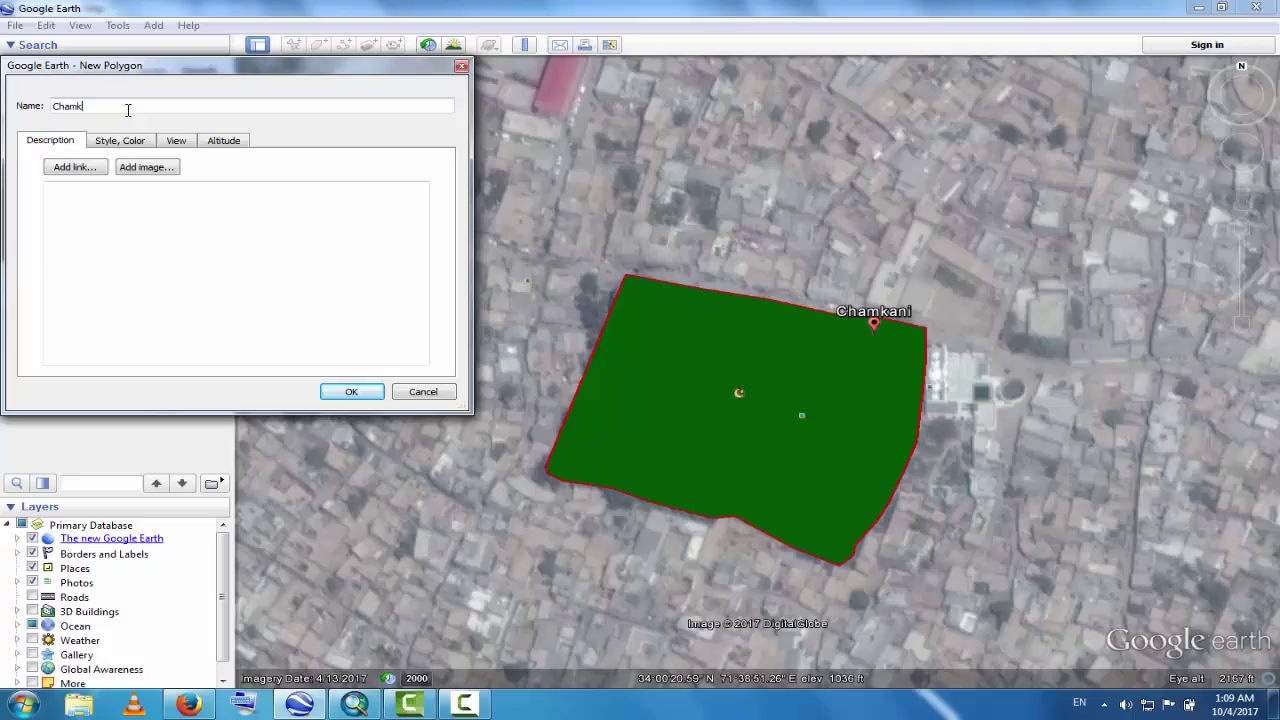
pyautogui.write('anii')
# Thin the polygon outline slightly and set its area fill colour to bright green.
pyautogui.click(119, 145)
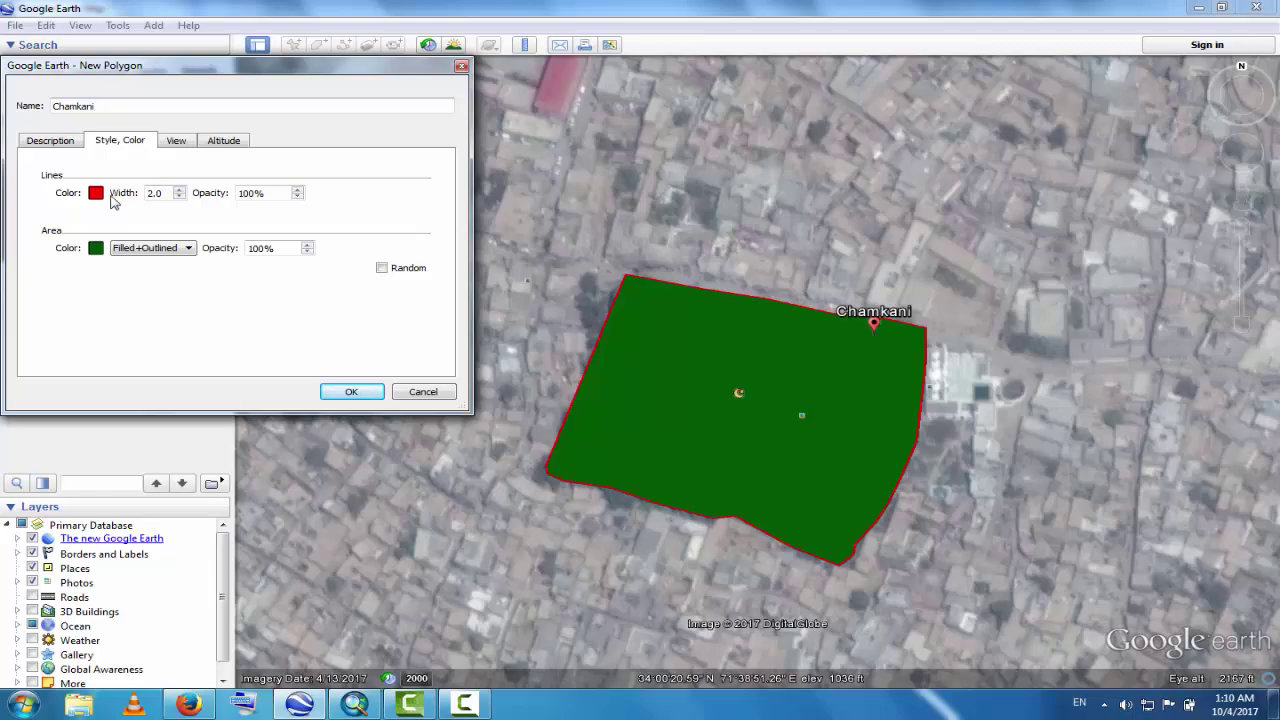
pyautogui.click(179, 197)
pyautogui.click(96, 249)
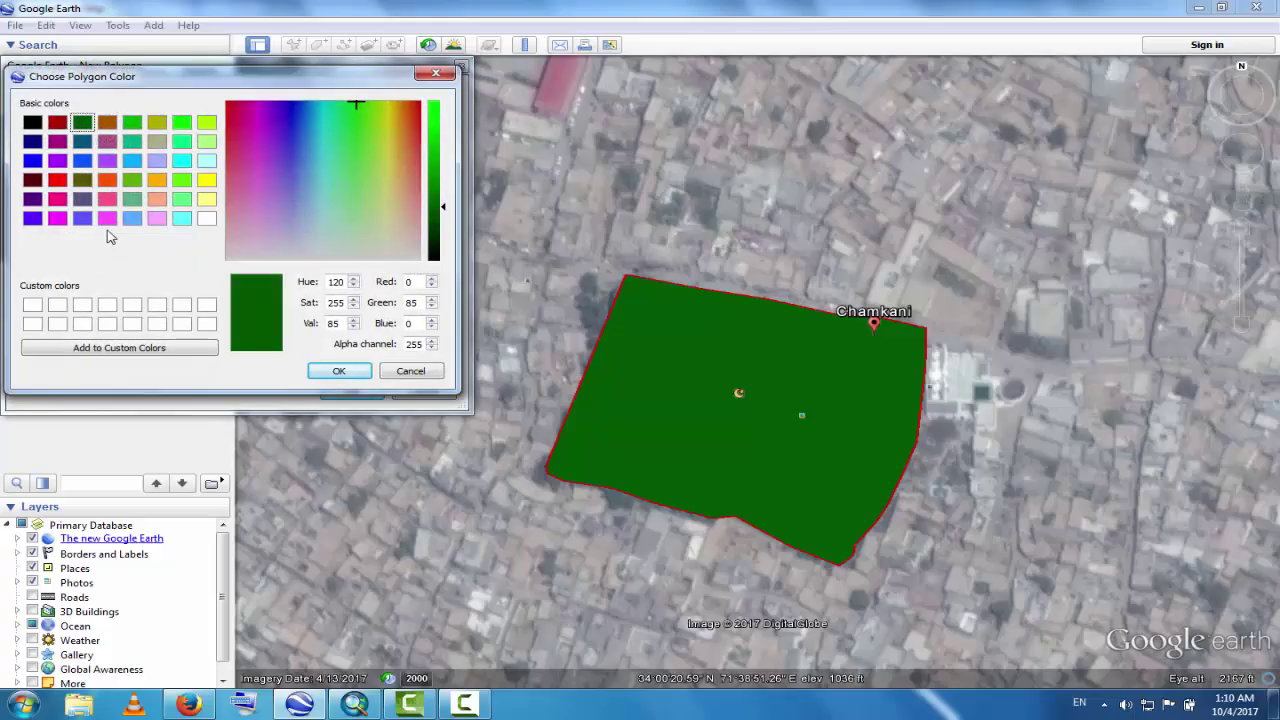
pyautogui.click(181, 141)
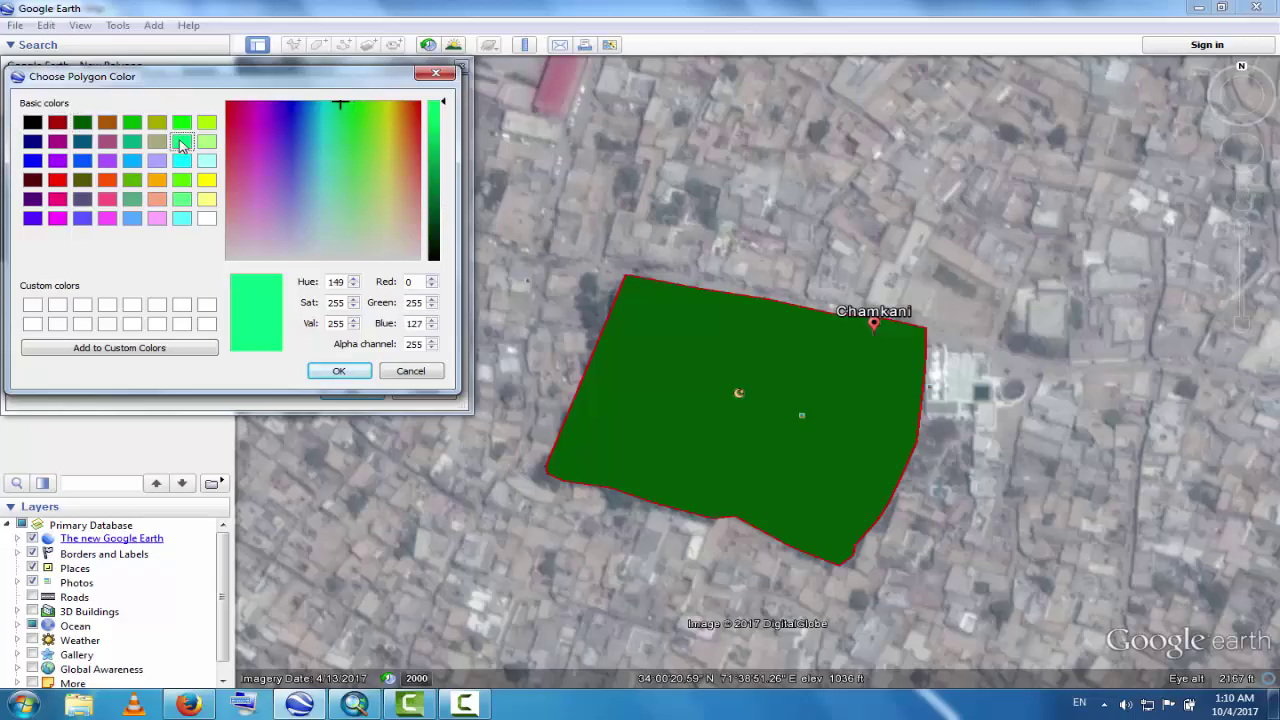
pyautogui.click(325, 374)
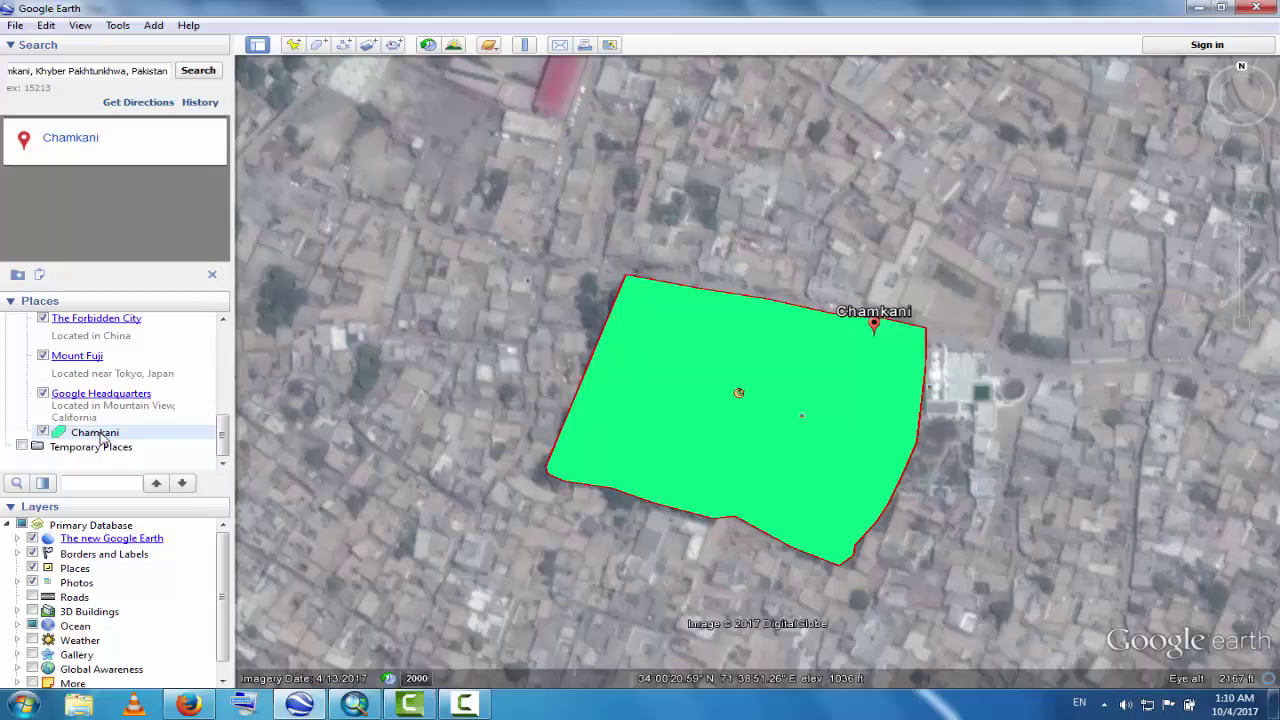
# Save the Chamkani place as Chamkani1.kml in the Desktop test folder.
pyautogui.rightClick(101, 436)
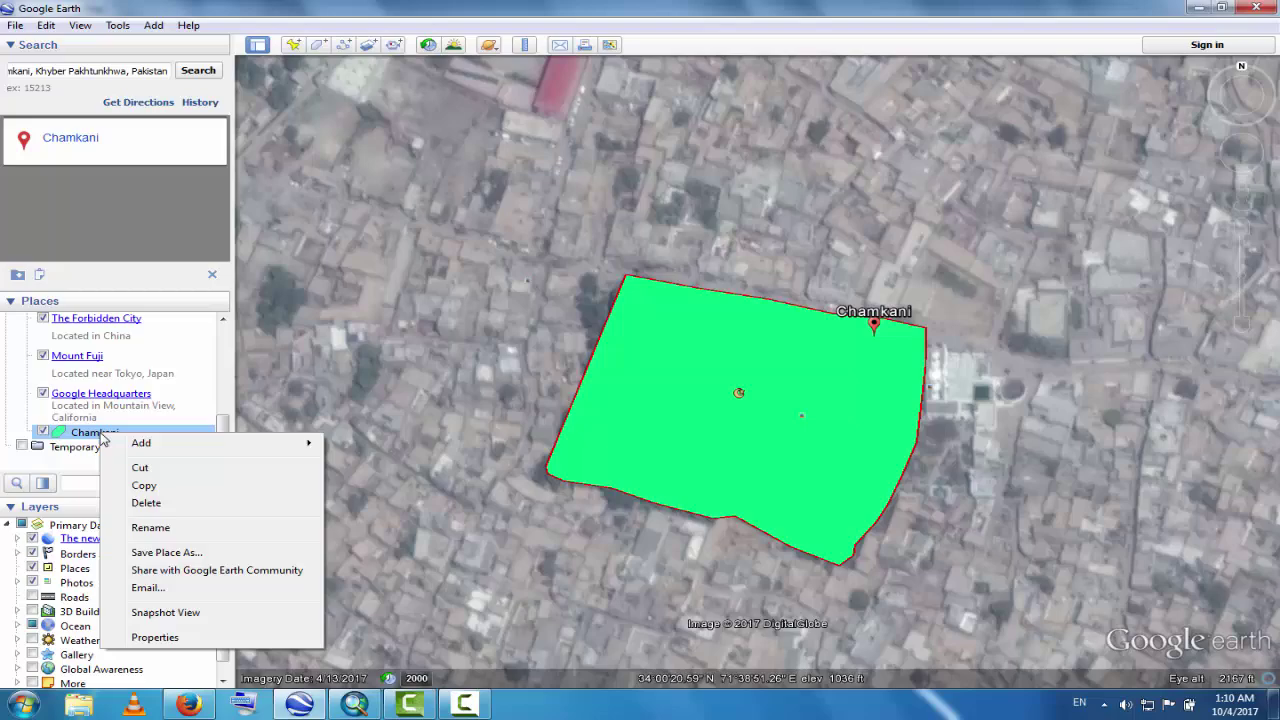
pyautogui.click(168, 556)
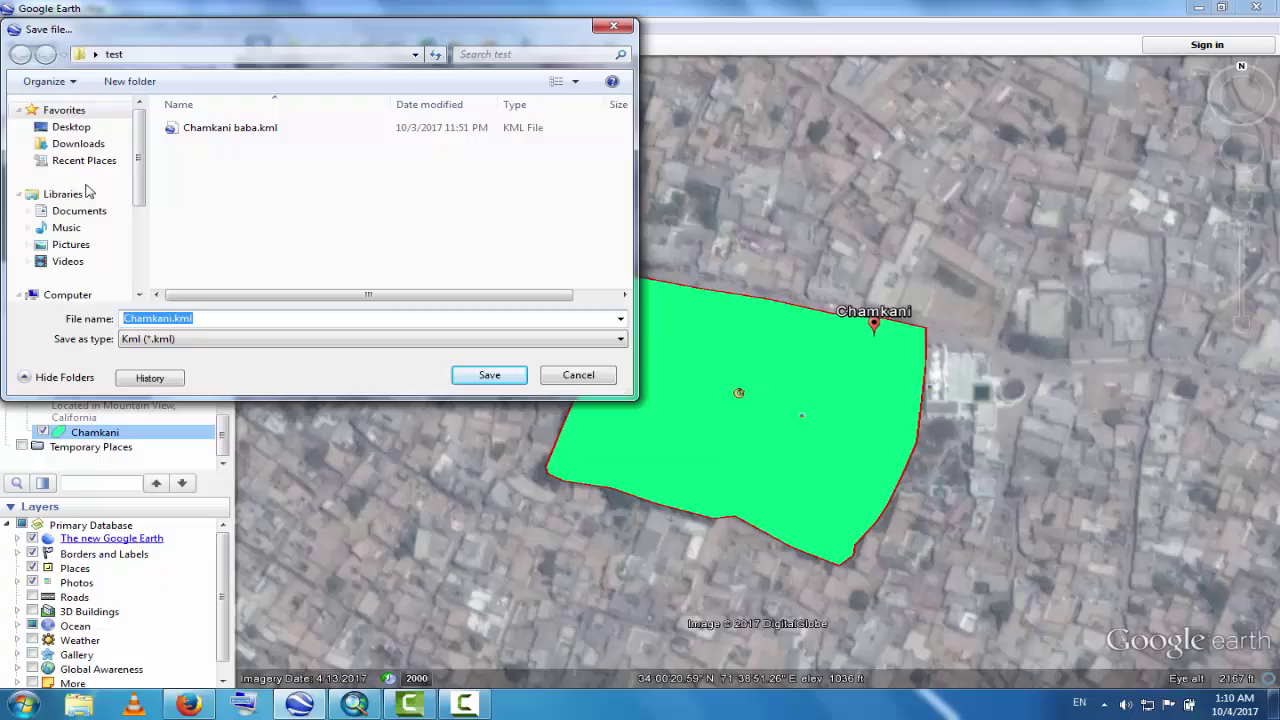
pyautogui.click(70, 128)
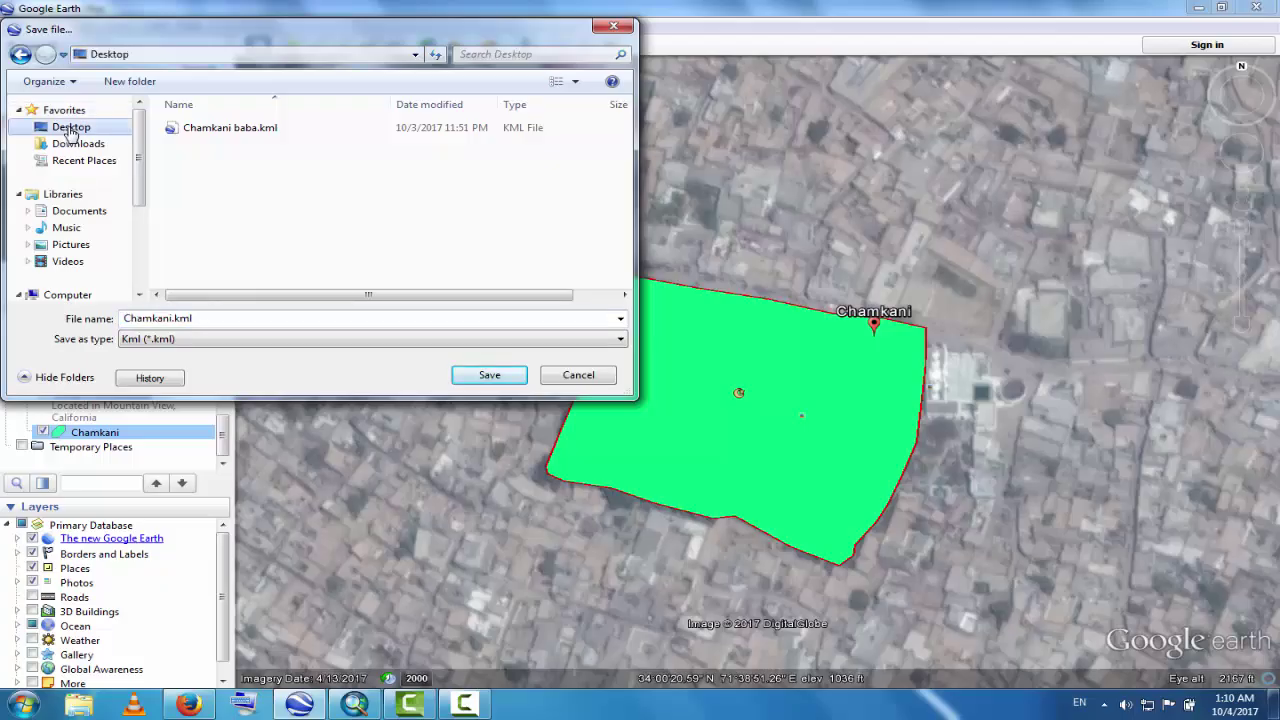
pyautogui.doubleClick(262, 262)
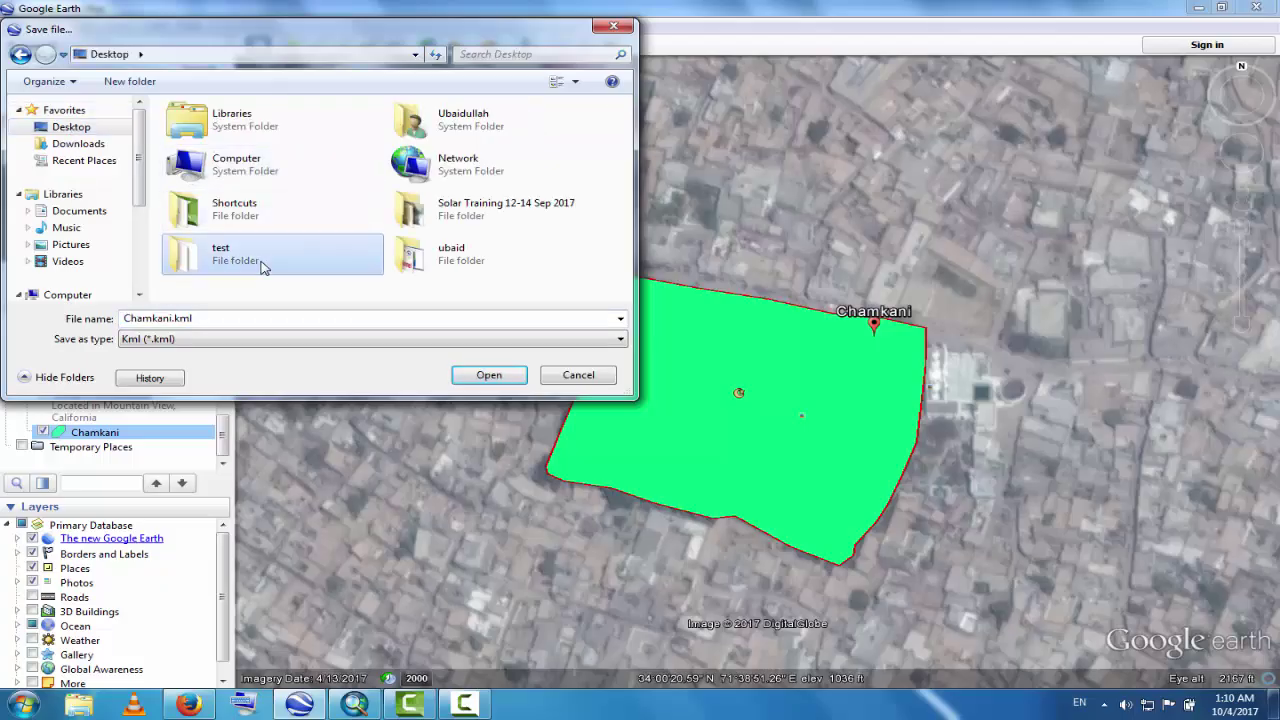
pyautogui.doubleClick(174, 317)
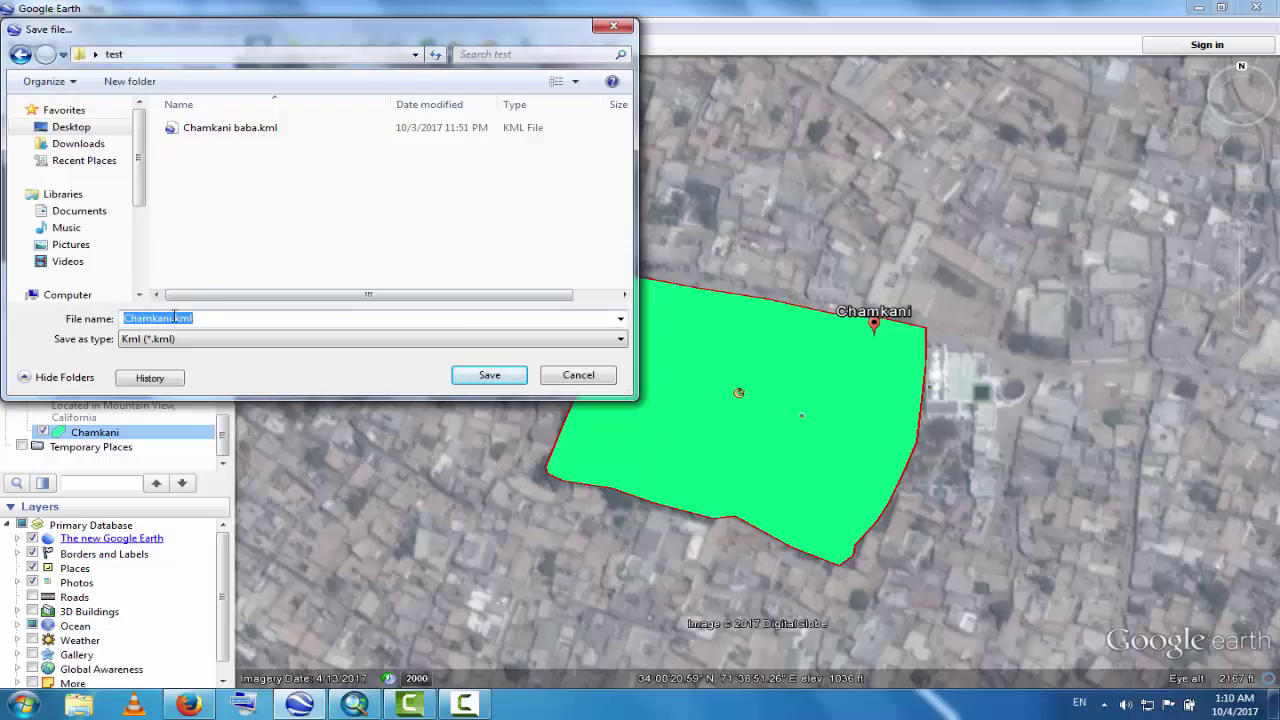
pyautogui.click(174, 317)
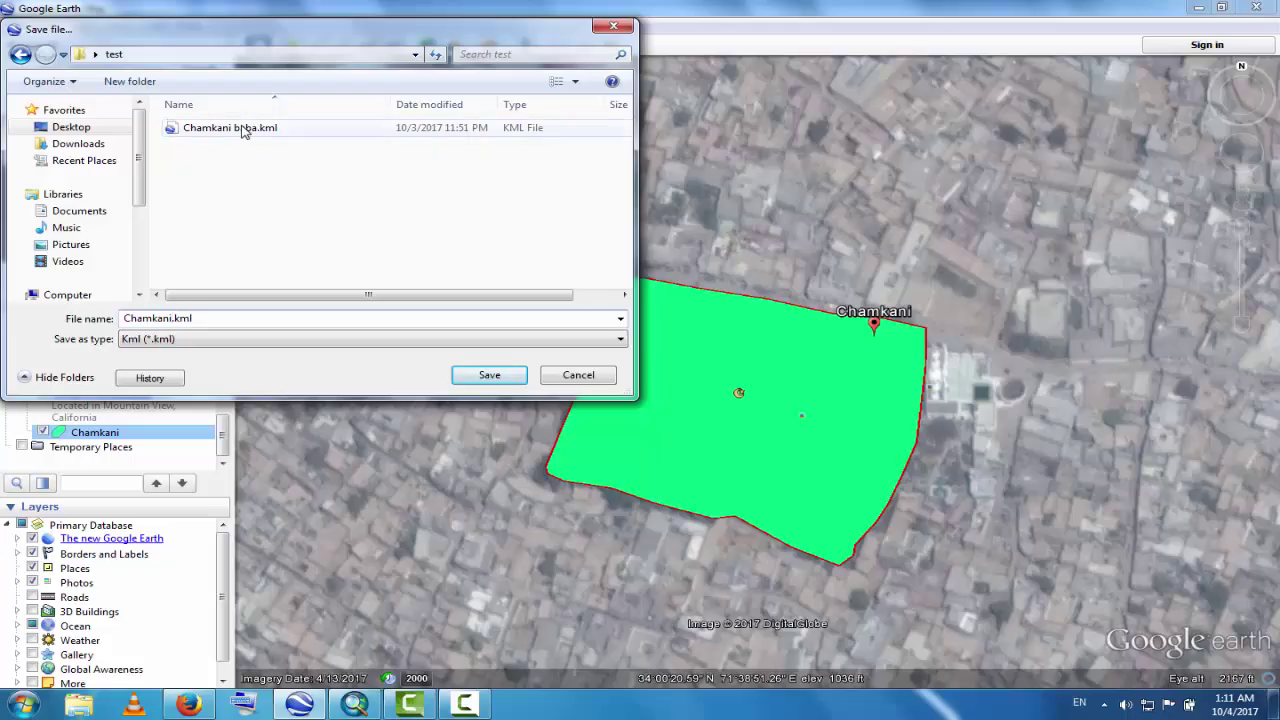
pyautogui.write('1')
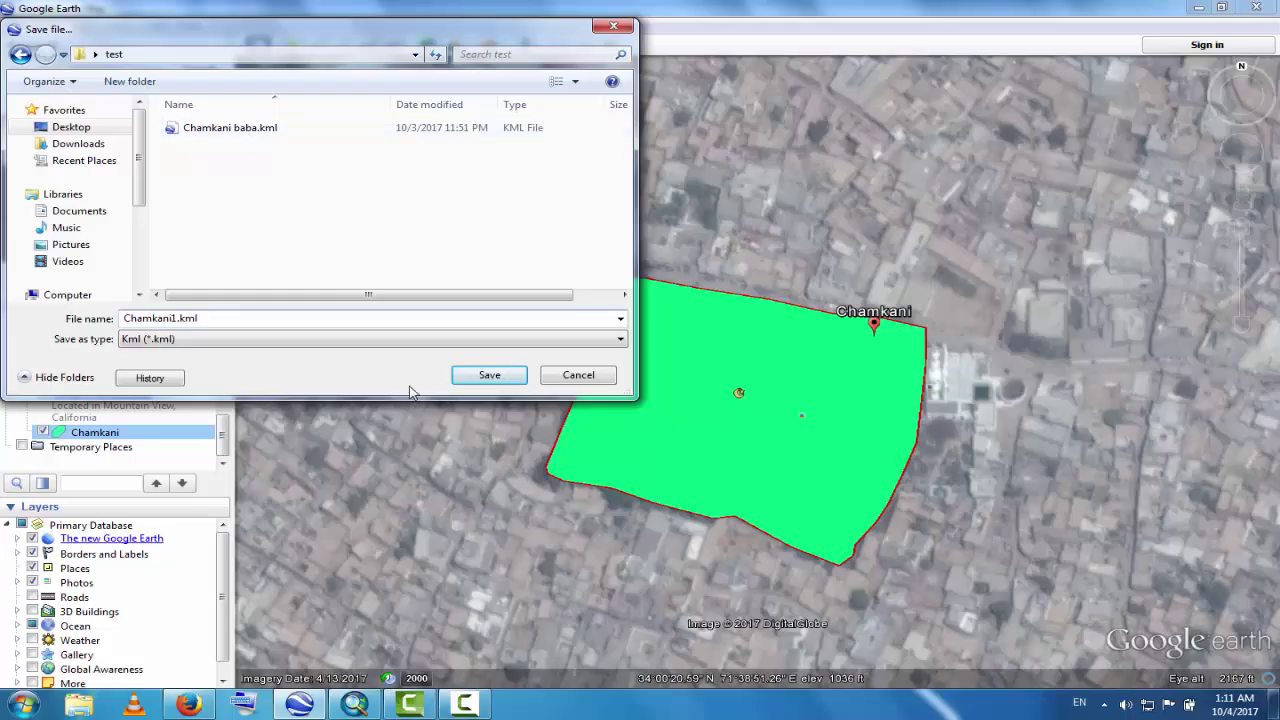
pyautogui.click(487, 381)
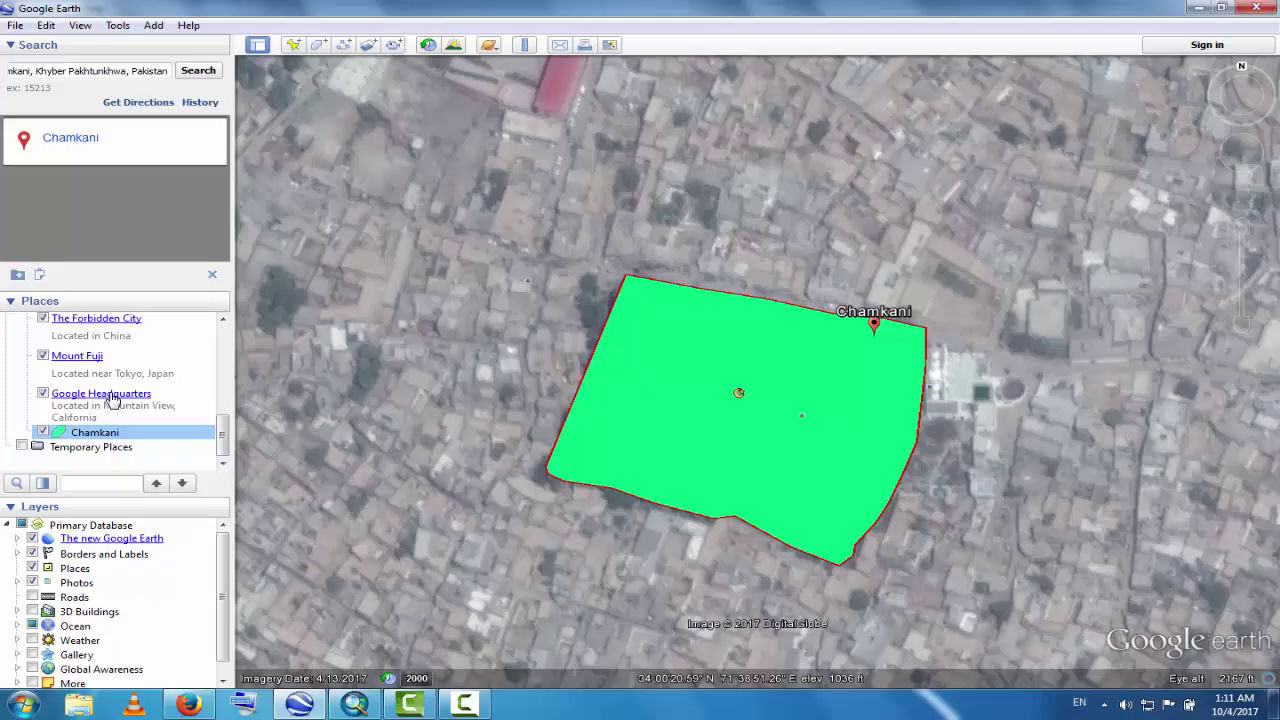
# Back in ArcMap, open KML To Layer from Conversion Tools > From KML in ArcToolbox.
pyautogui.click(355, 705)
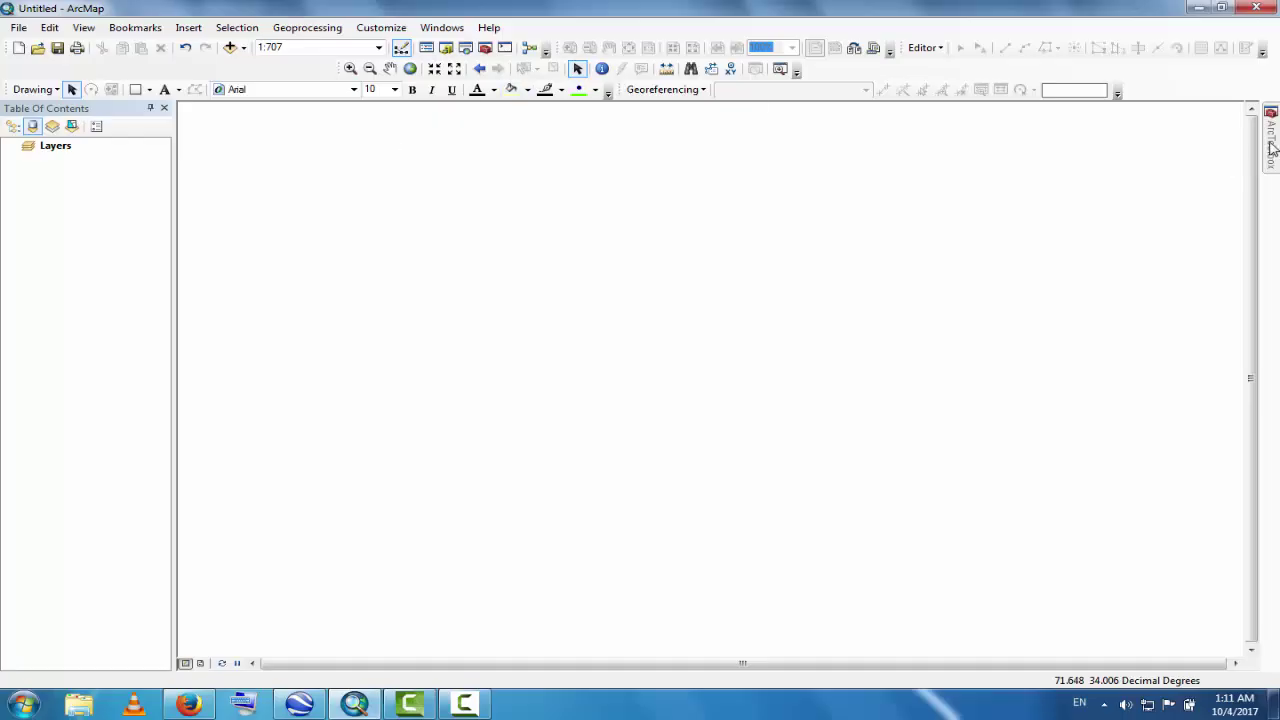
pyautogui.moveTo(1271, 148)
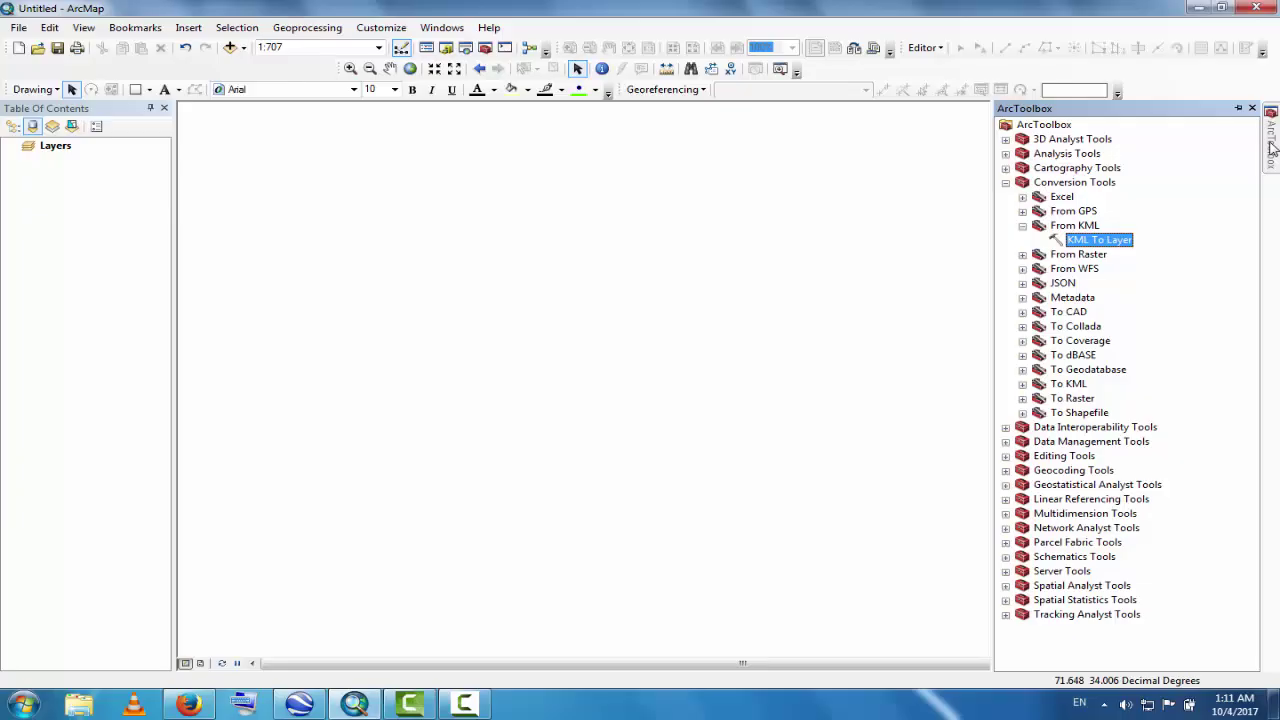
pyautogui.click(1006, 183)
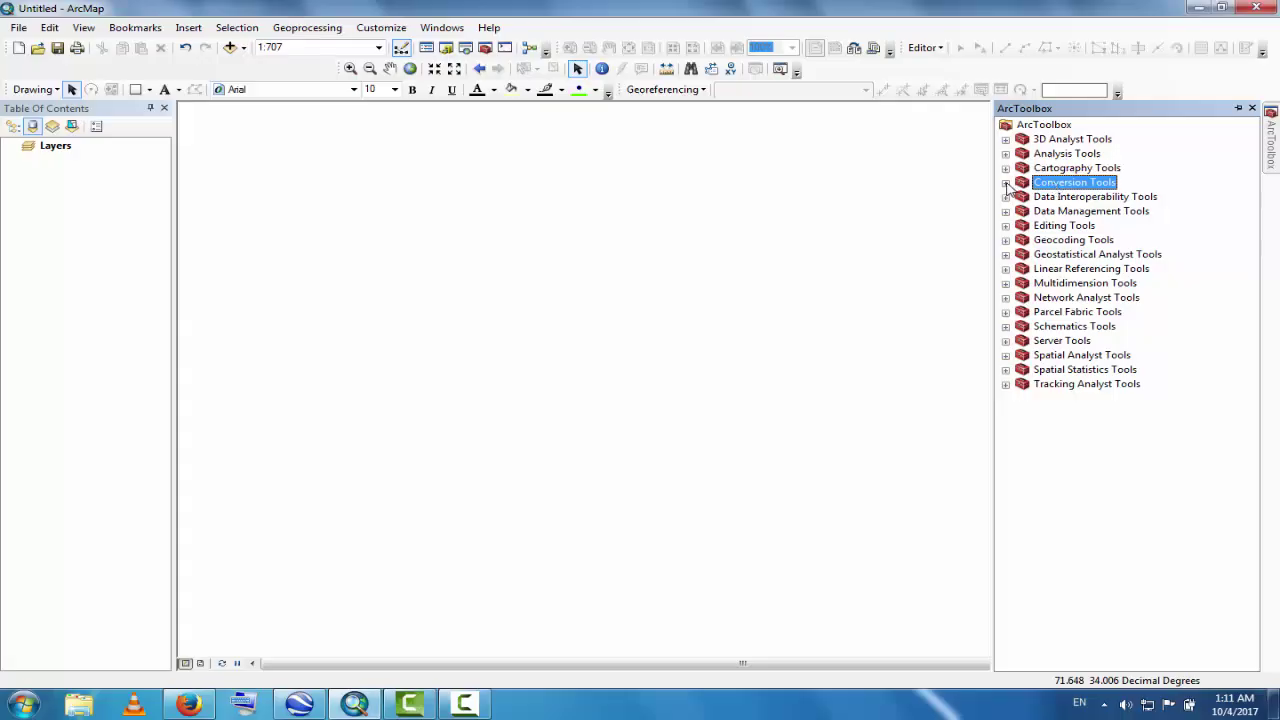
pyautogui.click(1006, 183)
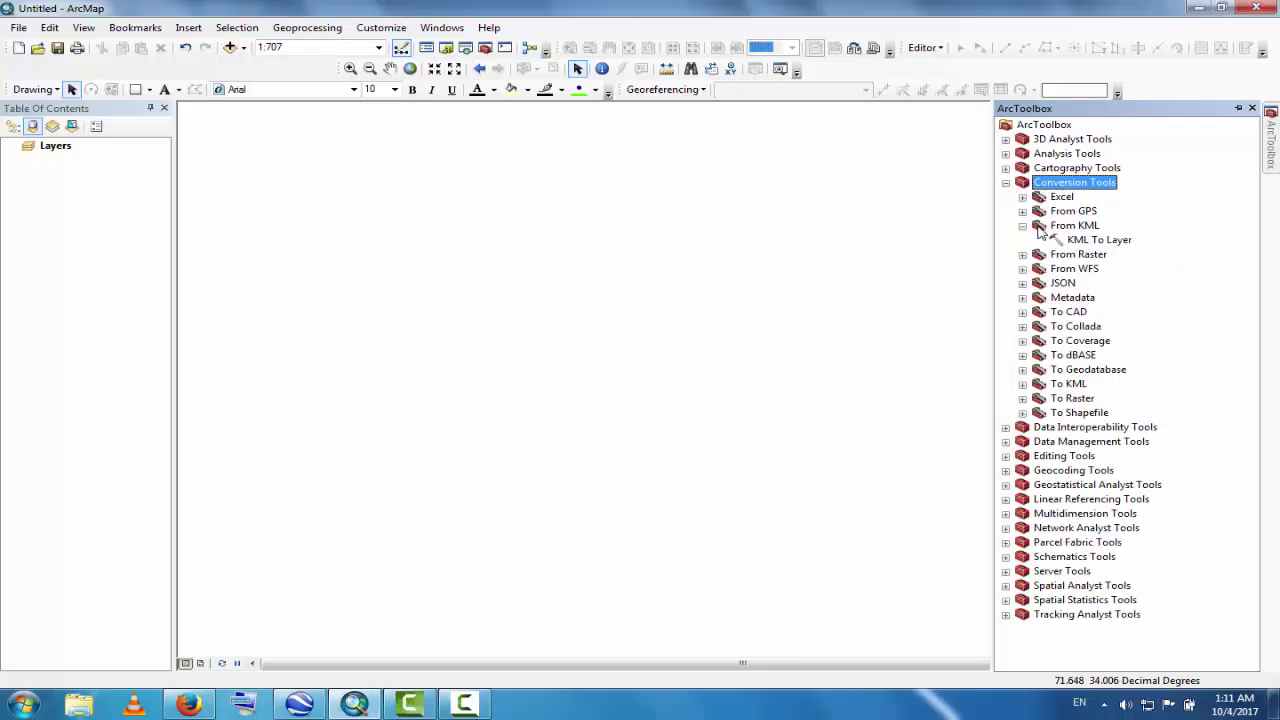
pyautogui.click(1022, 226)
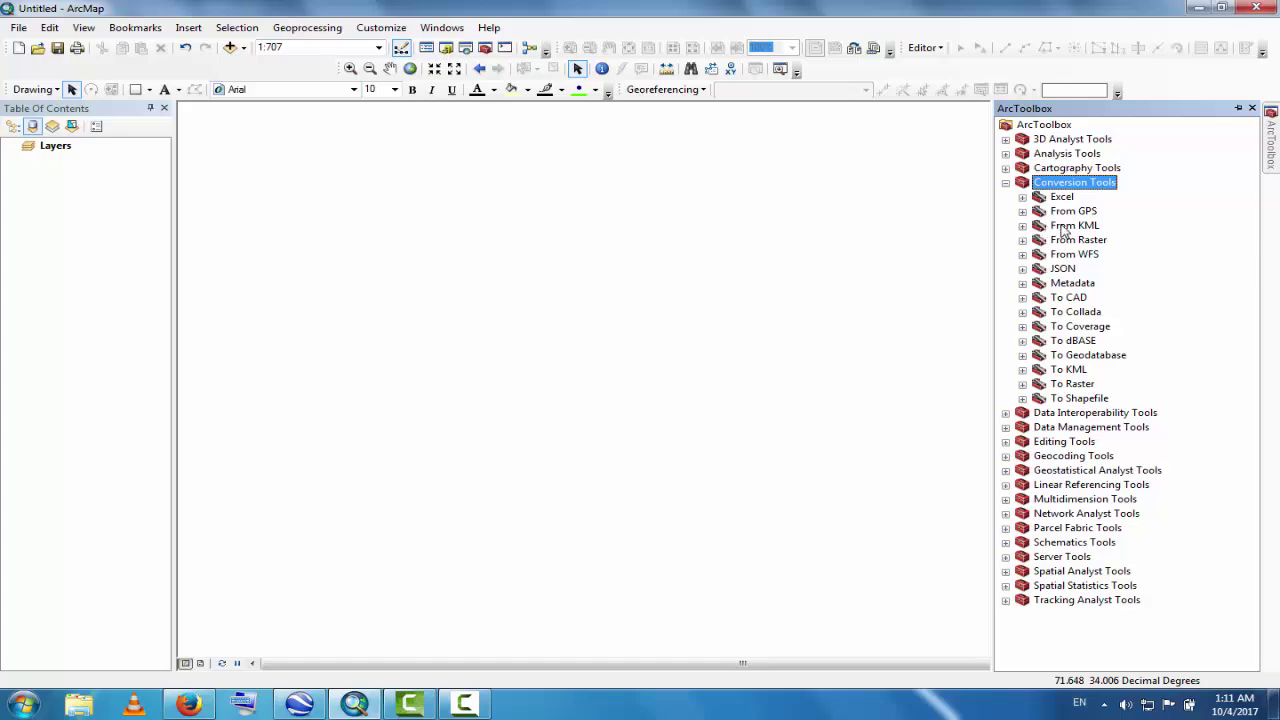
pyautogui.click(1022, 226)
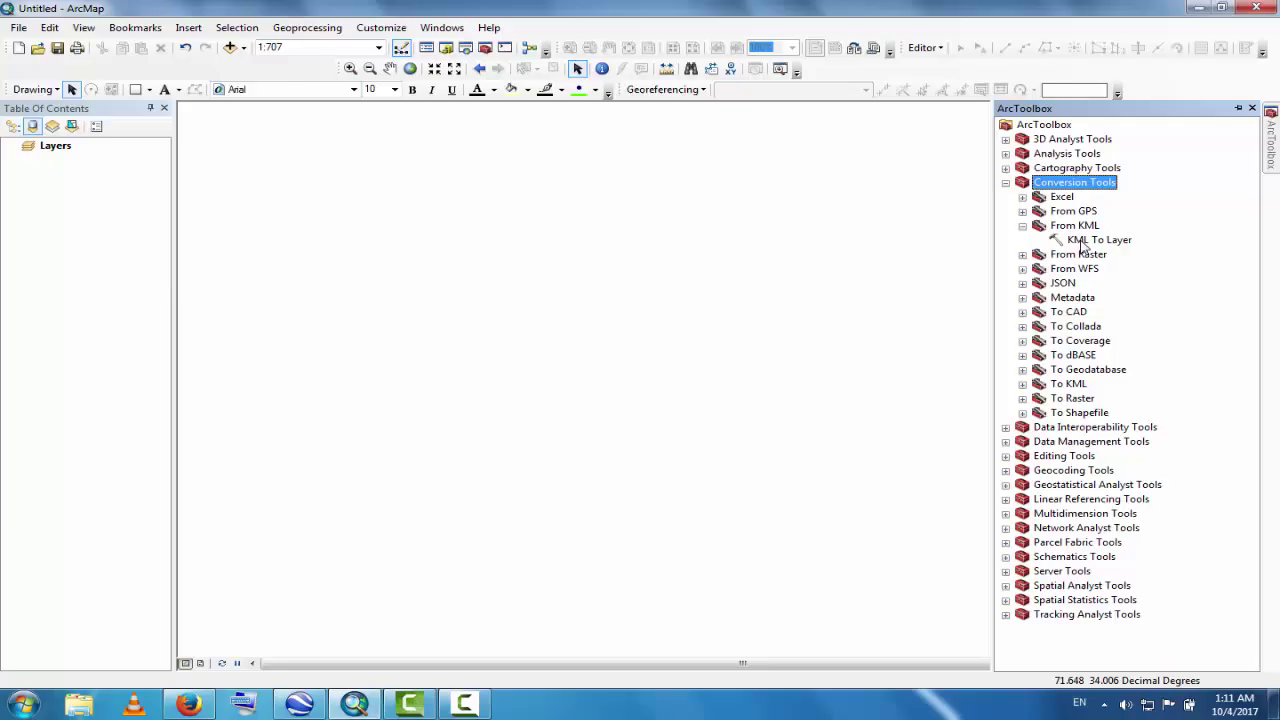
pyautogui.click(1082, 242)
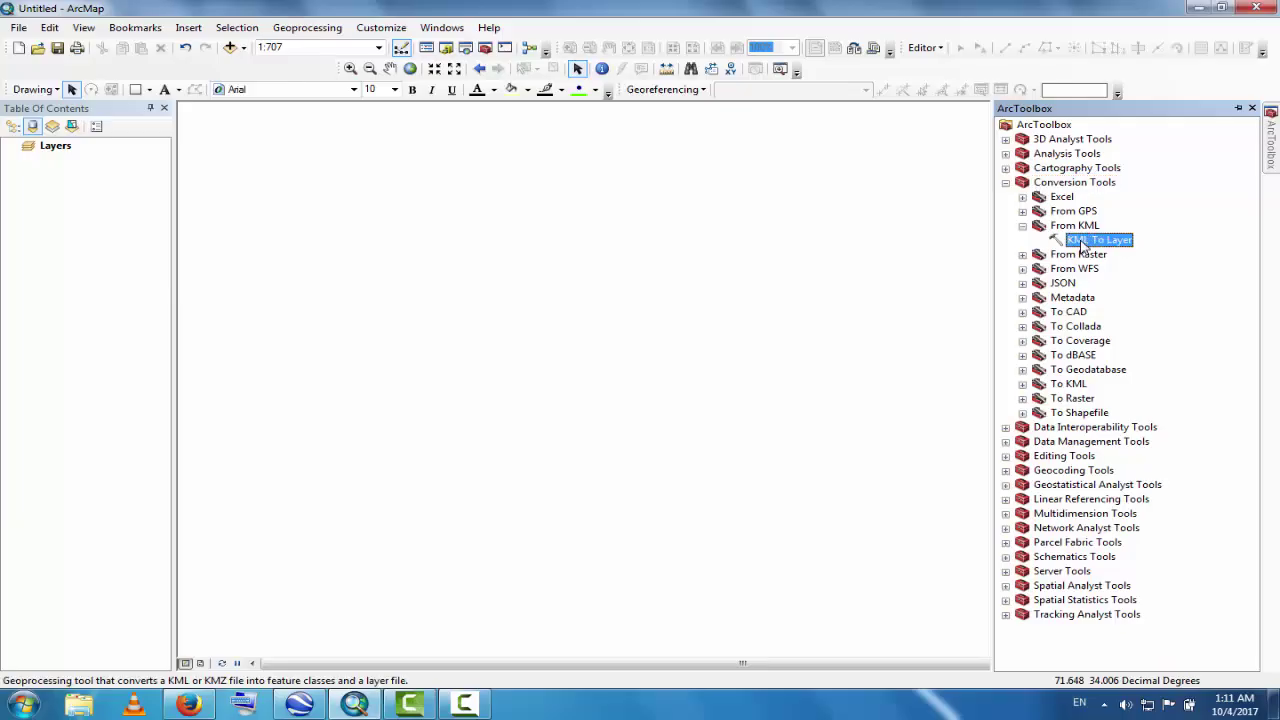
pyautogui.doubleClick(1080, 242)
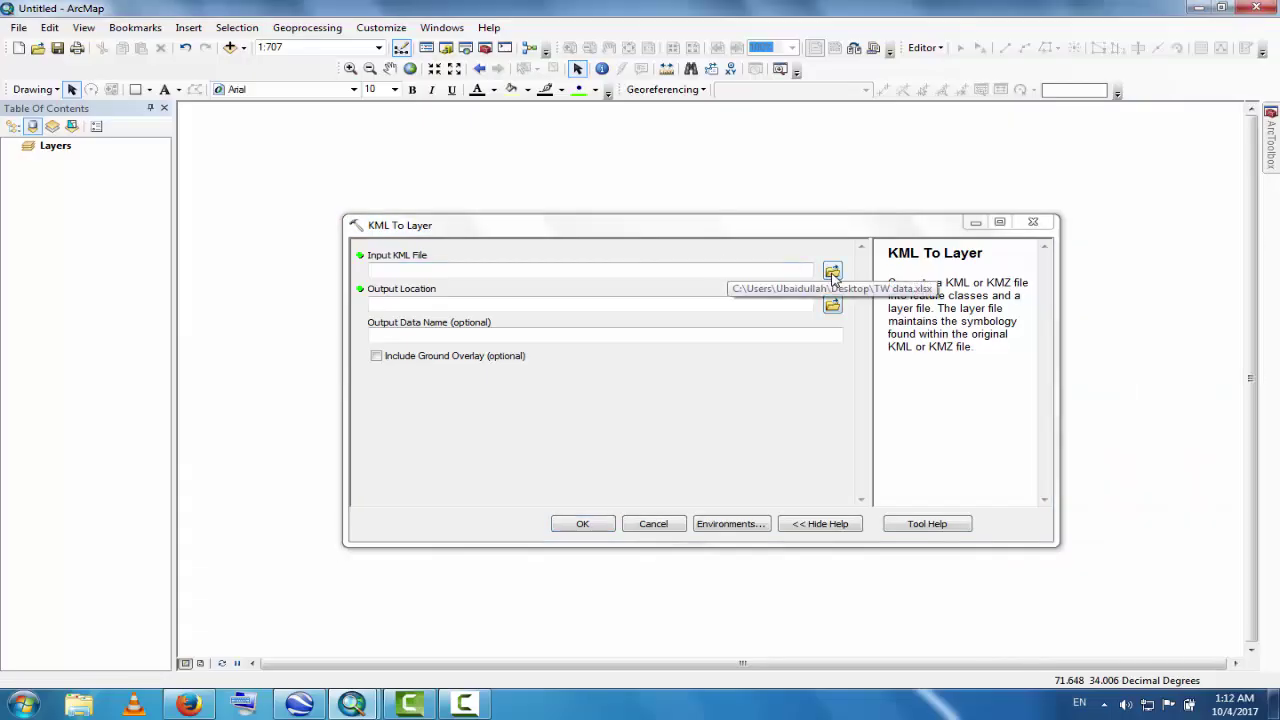
# Run KML To Layer with Chamkani1.kml as input, producing the layer Chamkani1.
pyautogui.click(832, 273)
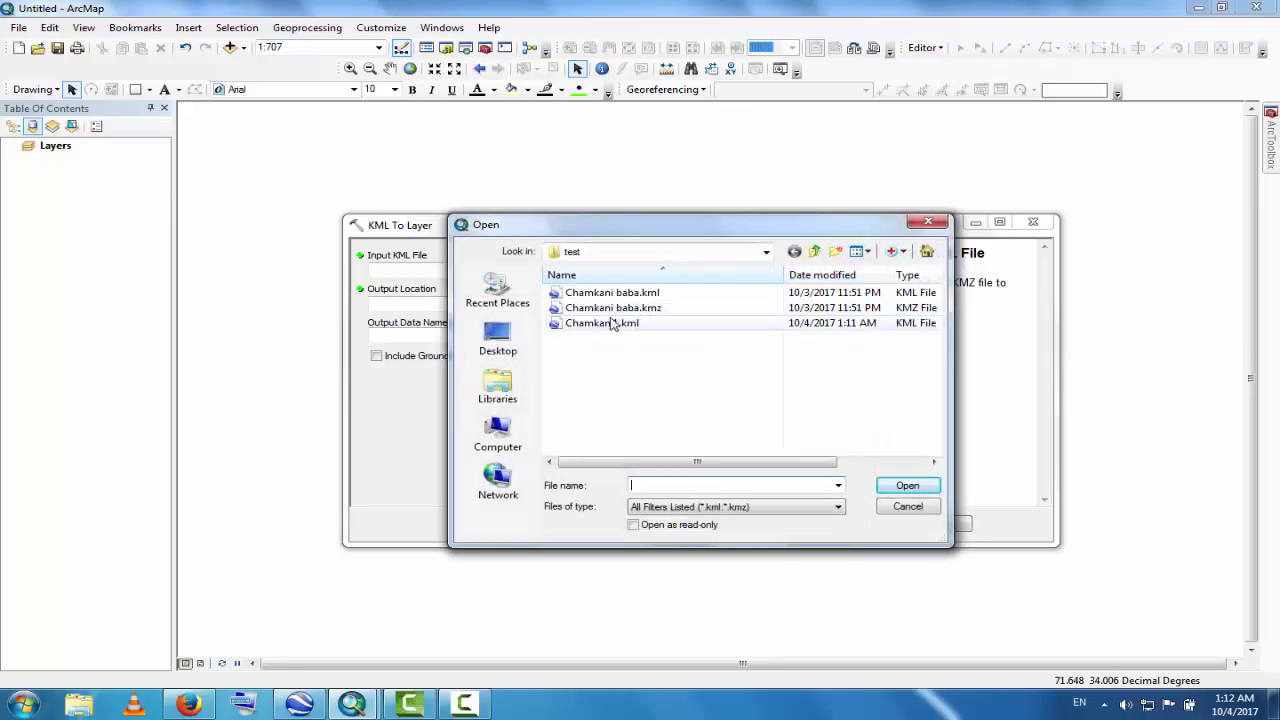
pyautogui.click(612, 324)
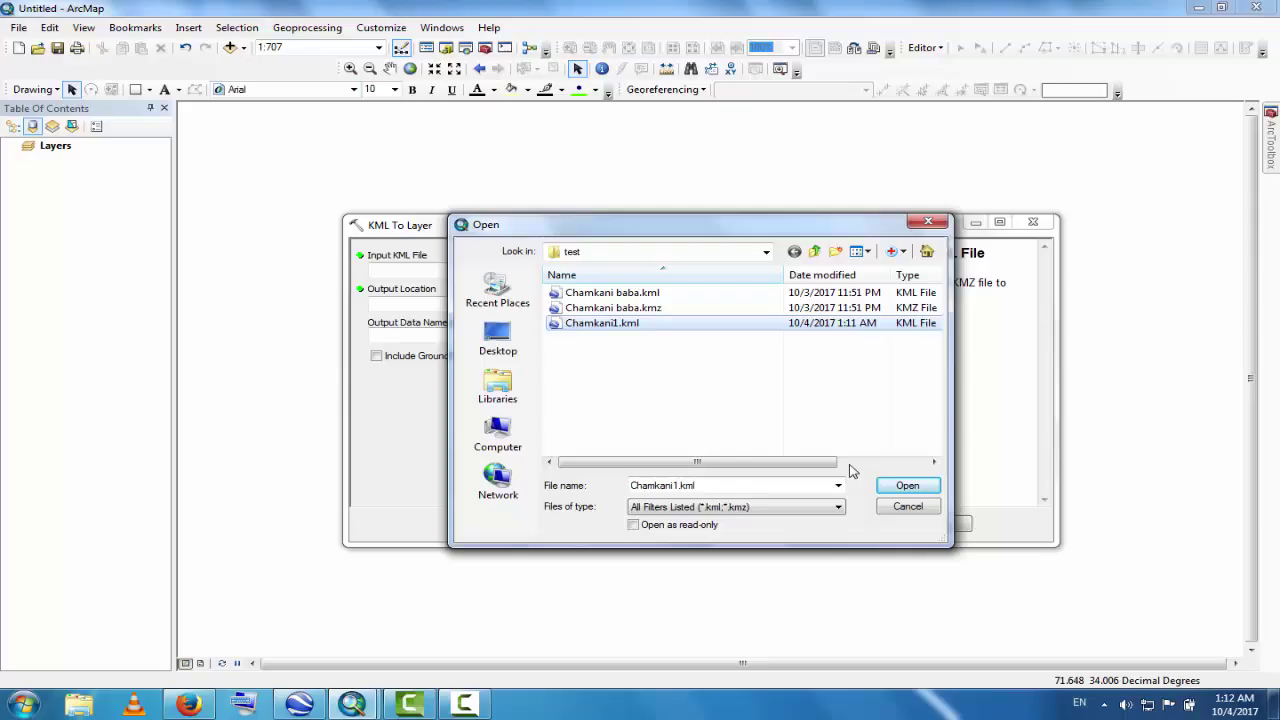
pyautogui.click(903, 486)
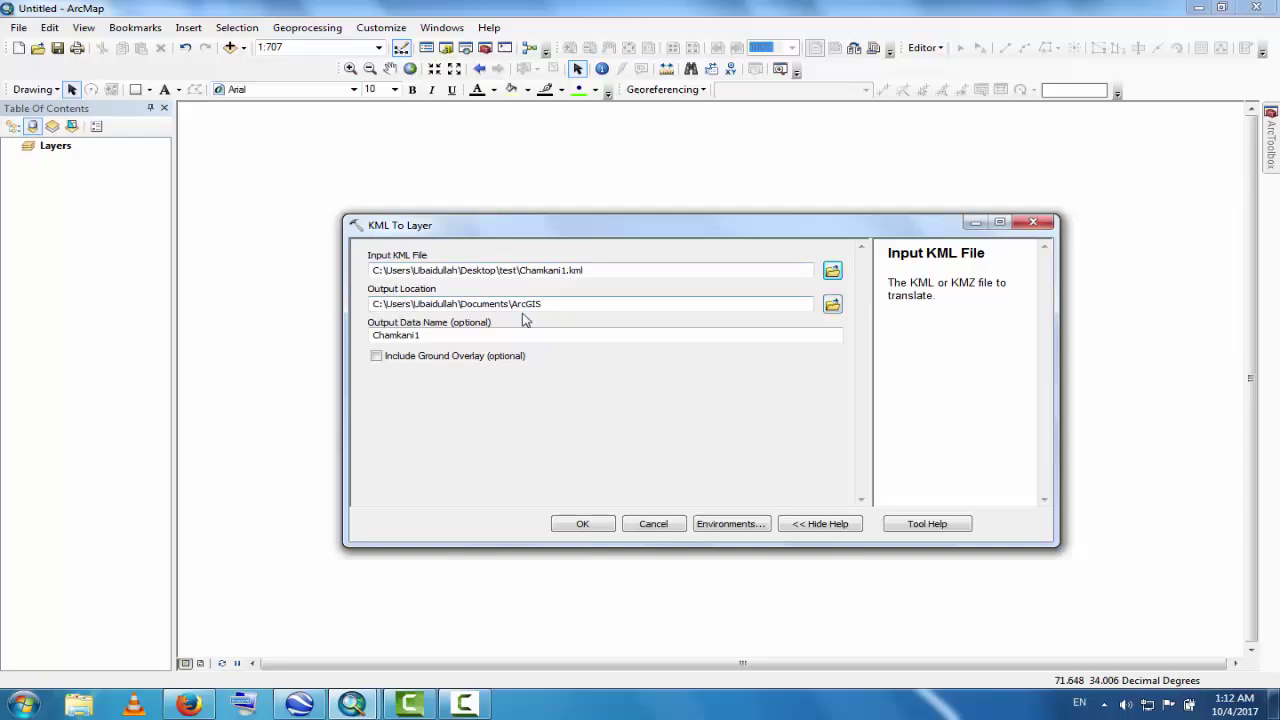
pyautogui.click(584, 525)
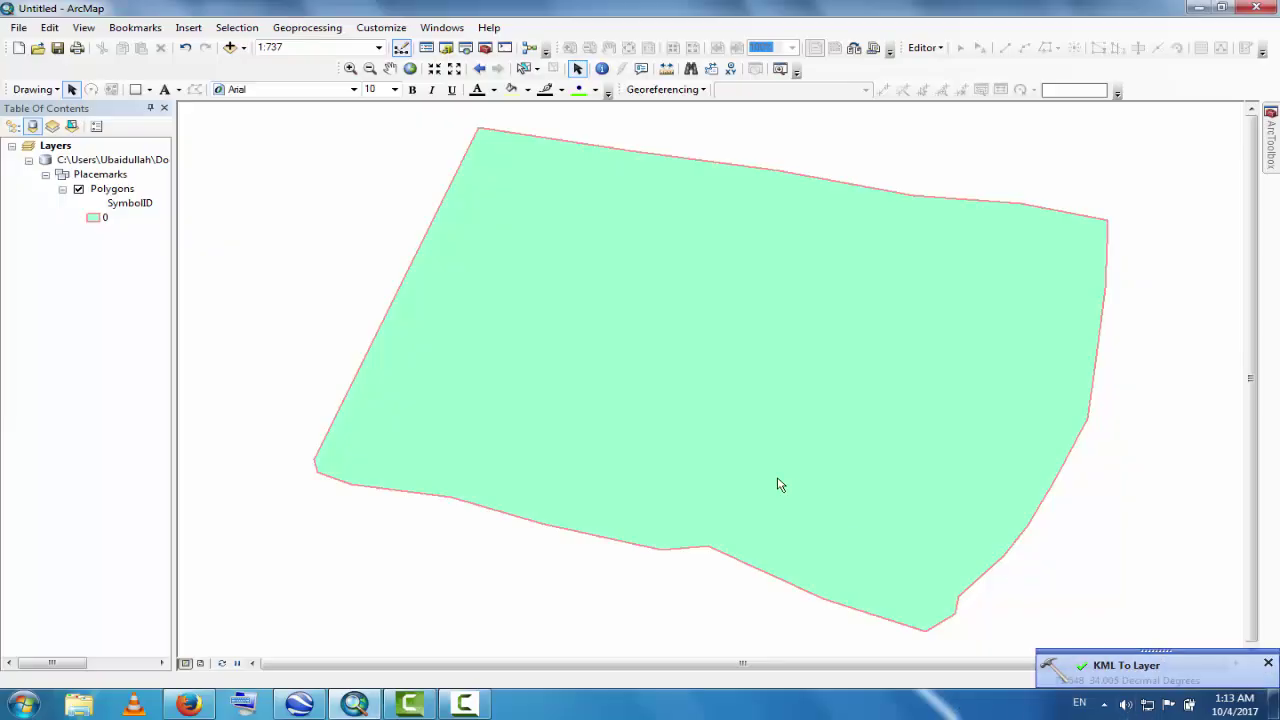
# Export the Polygons layer's data, naming the output shapefile chamkani1 on the Desktop.
pyautogui.rightClick(104, 192)
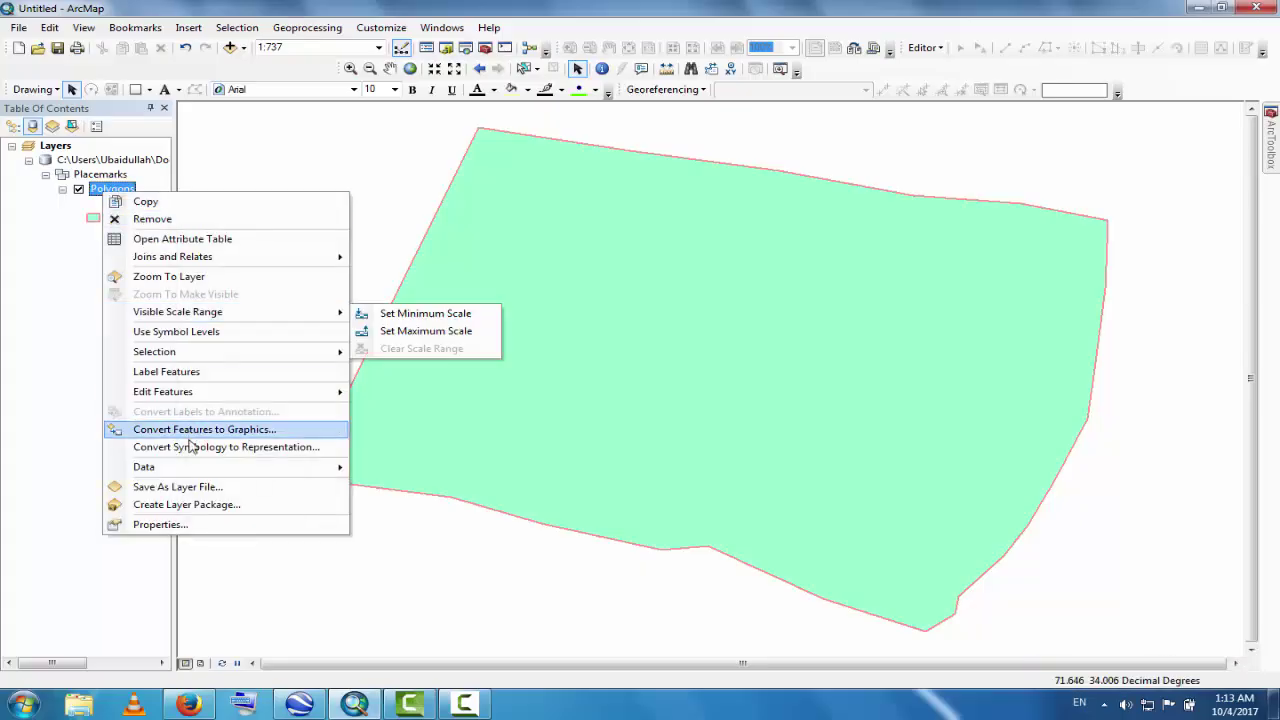
pyautogui.moveTo(190, 474)
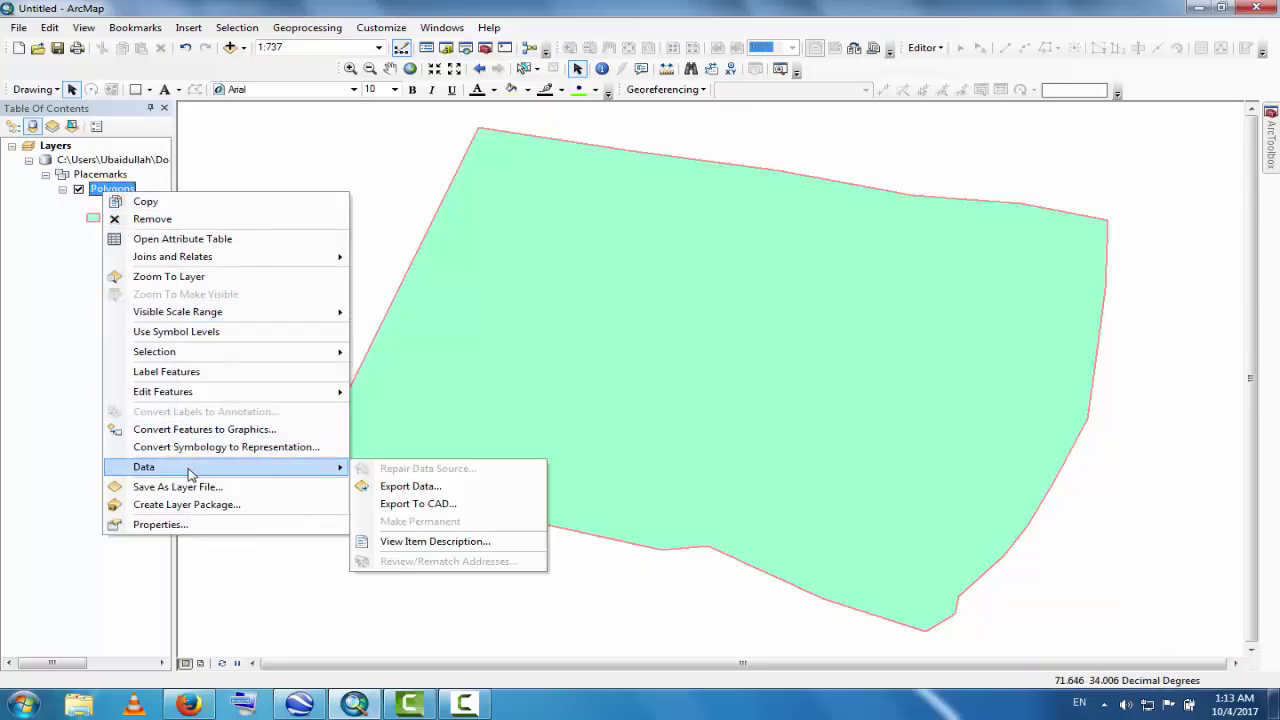
pyautogui.click(407, 487)
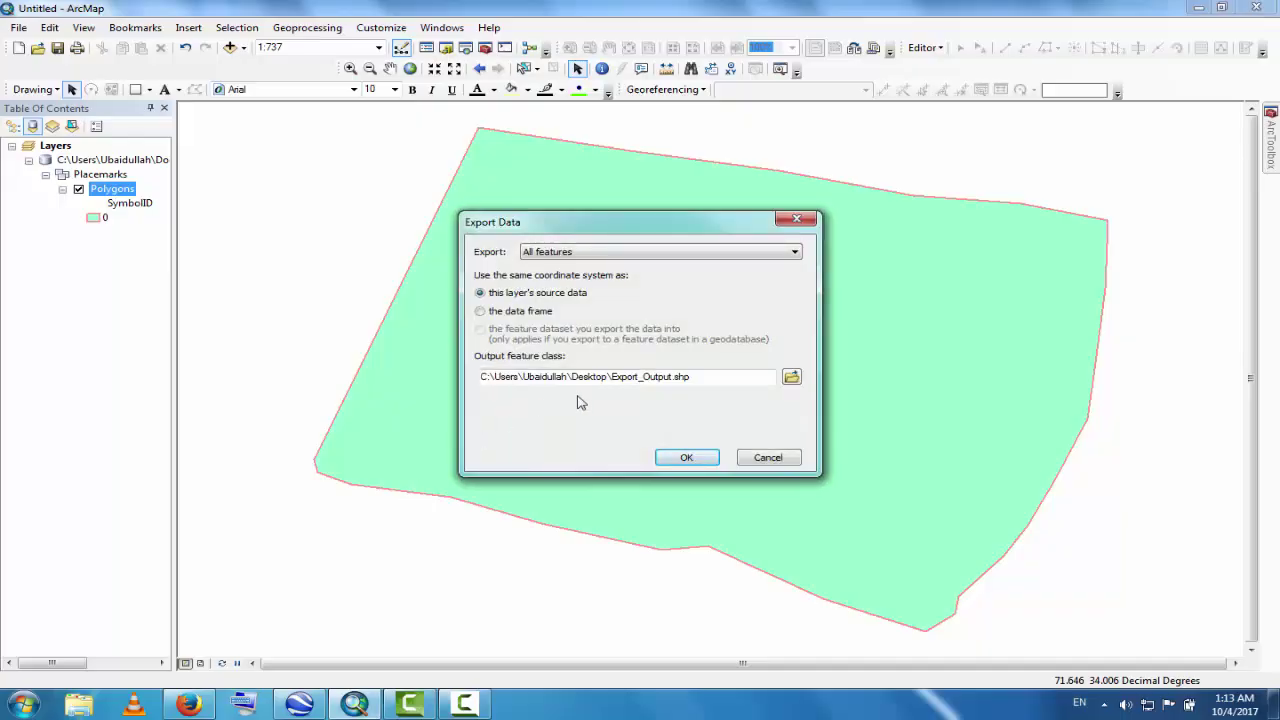
pyautogui.click(673, 377)
pyautogui.press('BackSpace')
pyautogui.press('BackSpace')
pyautogui.press('BackSpace')
pyautogui.press('BackSpace')
pyautogui.press('BackSpace')
pyautogui.press('BackSpace')
pyautogui.press('BackSpace')
pyautogui.press('BackSpace')
pyautogui.press('BackSpace')
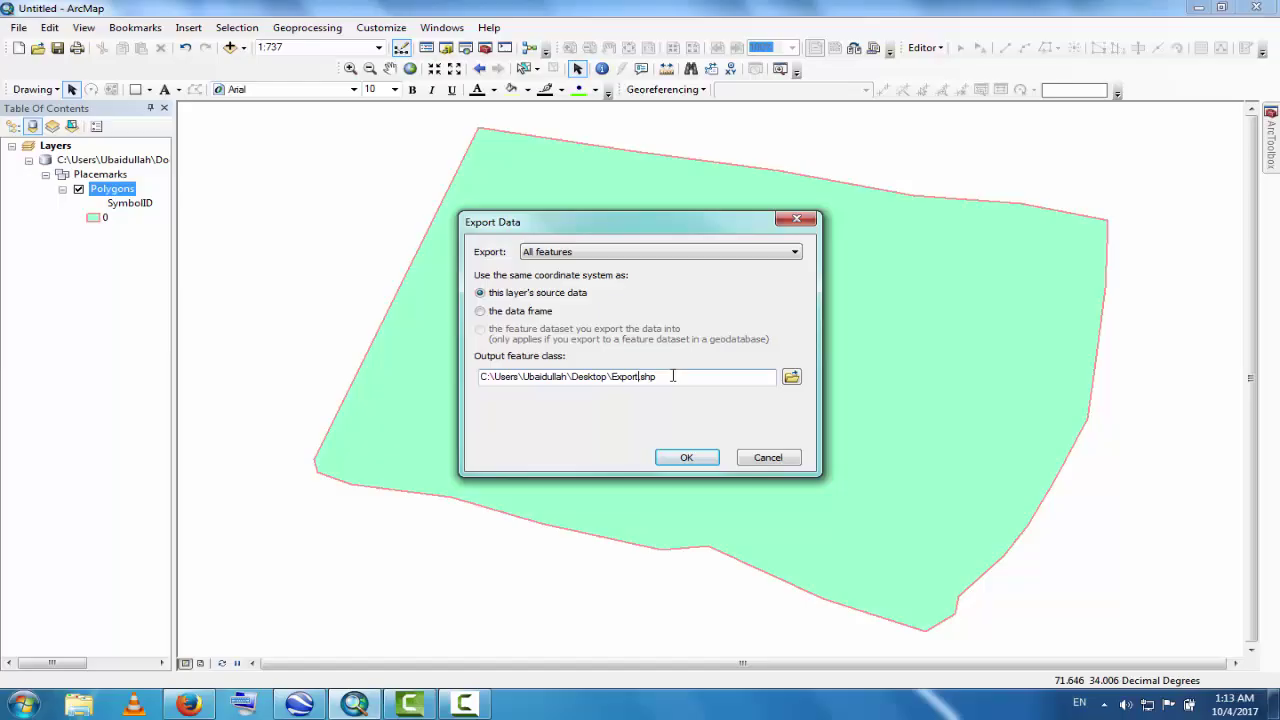
pyautogui.press('BackSpace')
pyautogui.press('BackSpace')
pyautogui.press('BackSpace')
pyautogui.press('BackSpace')
pyautogui.write('chamkani1')
# Export to the chamkani1 shapefile, add it to the map, and remove the KML Polygons layer.
pyautogui.click(687, 458)
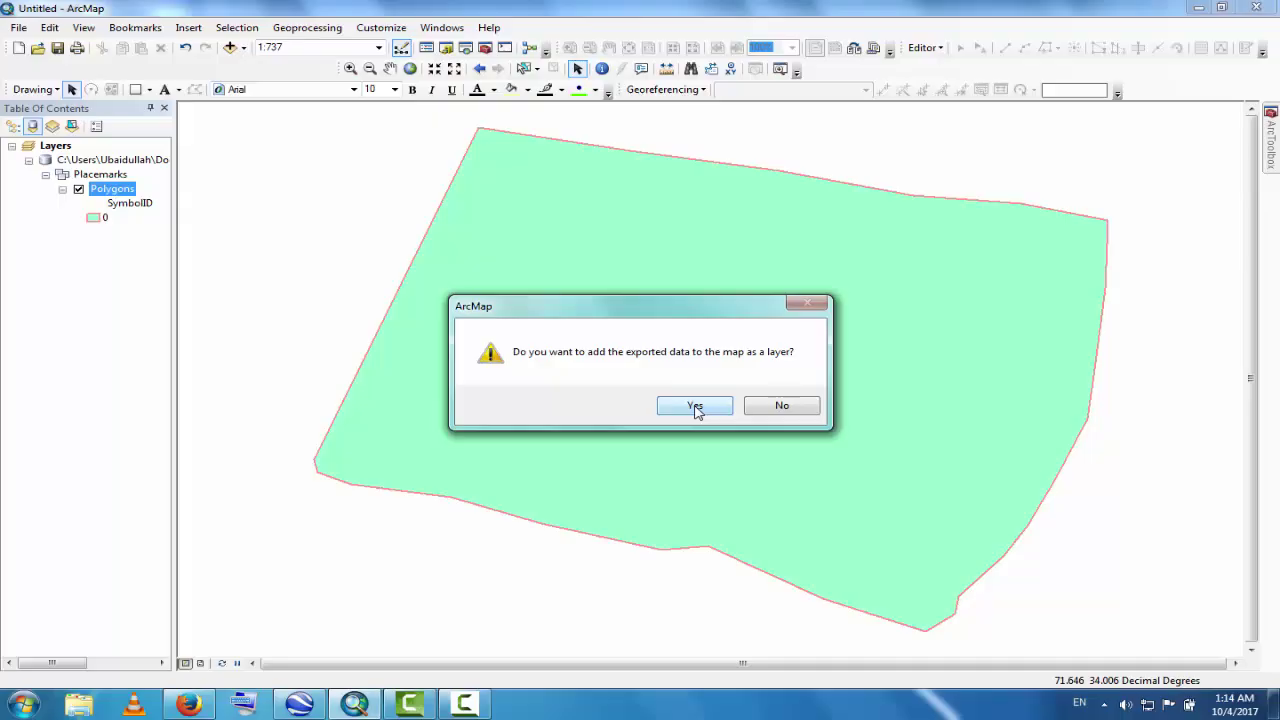
pyautogui.click(695, 408)
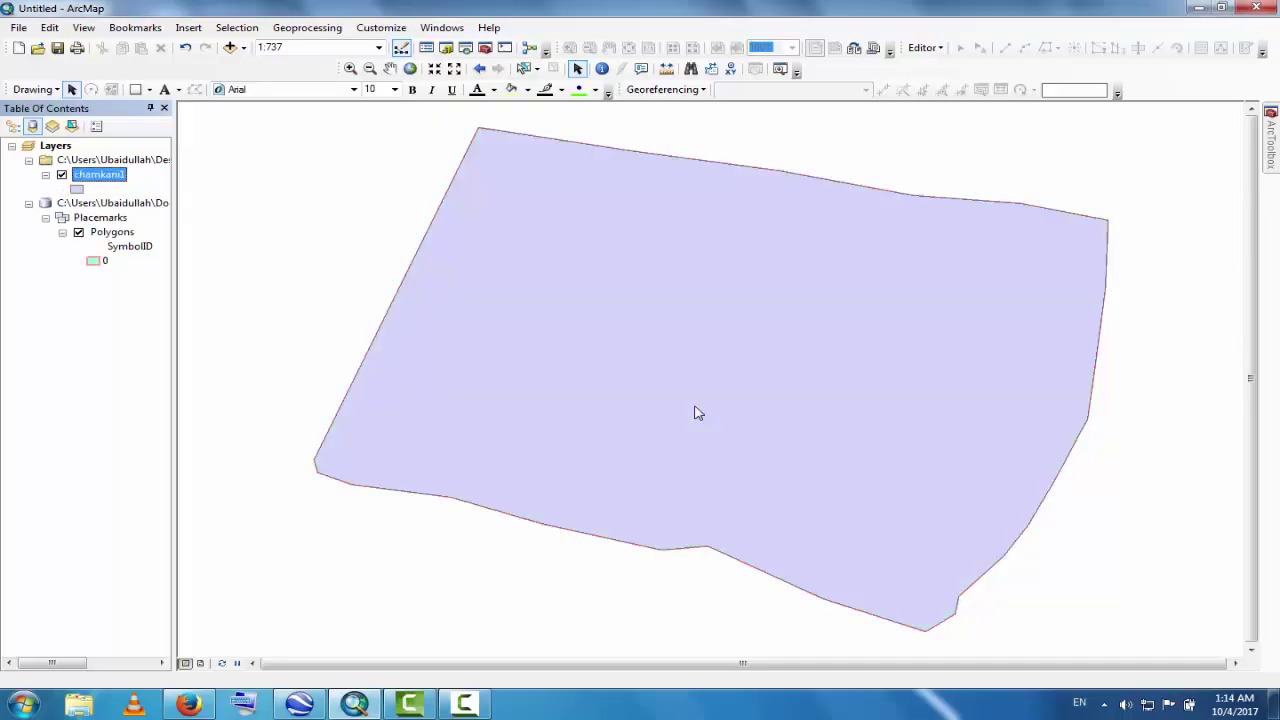
pyautogui.click(113, 233)
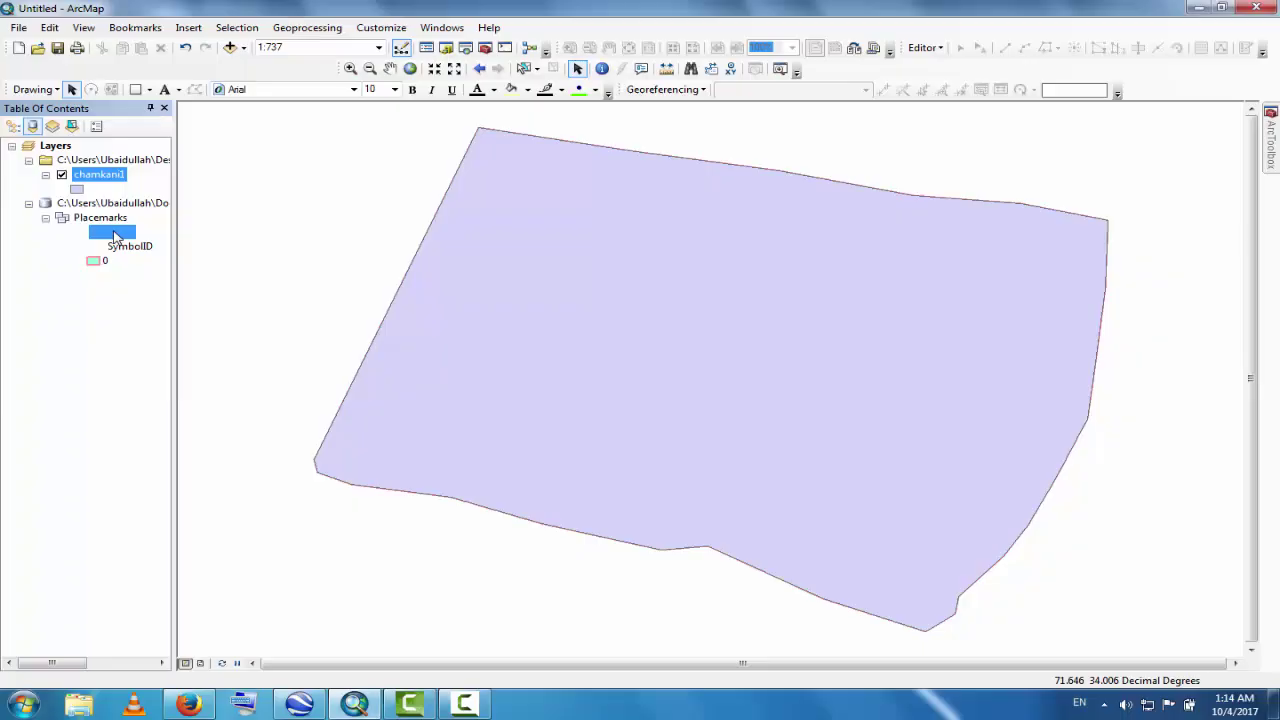
pyautogui.rightClick(115, 234)
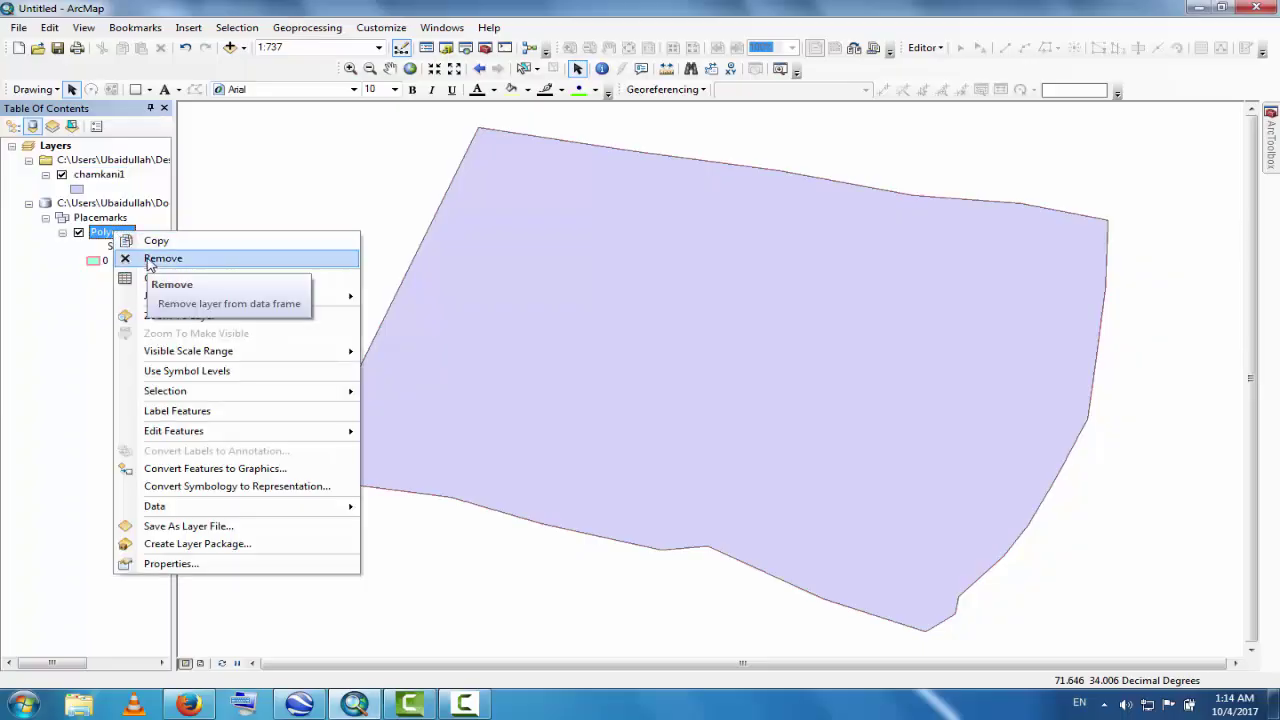
pyautogui.click(149, 262)
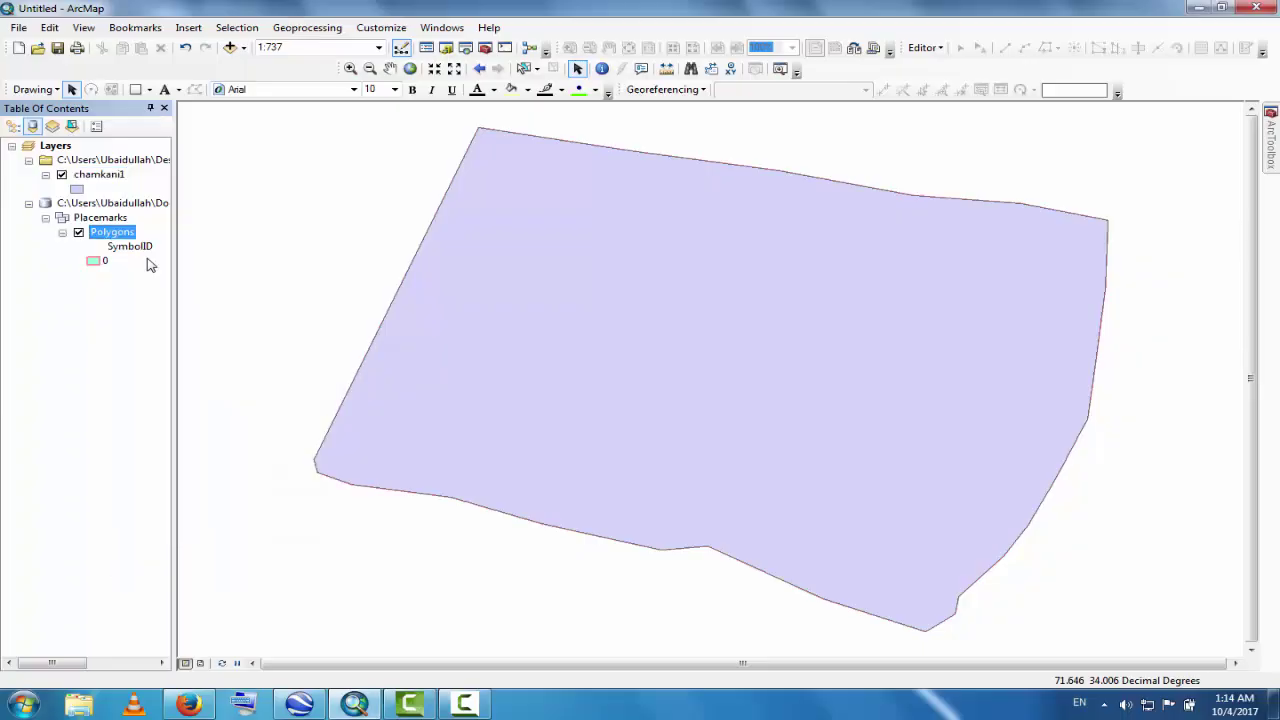
# Open the Symbol Selector for chamkani1's lavender fill symbol.
pyautogui.click(78, 193)
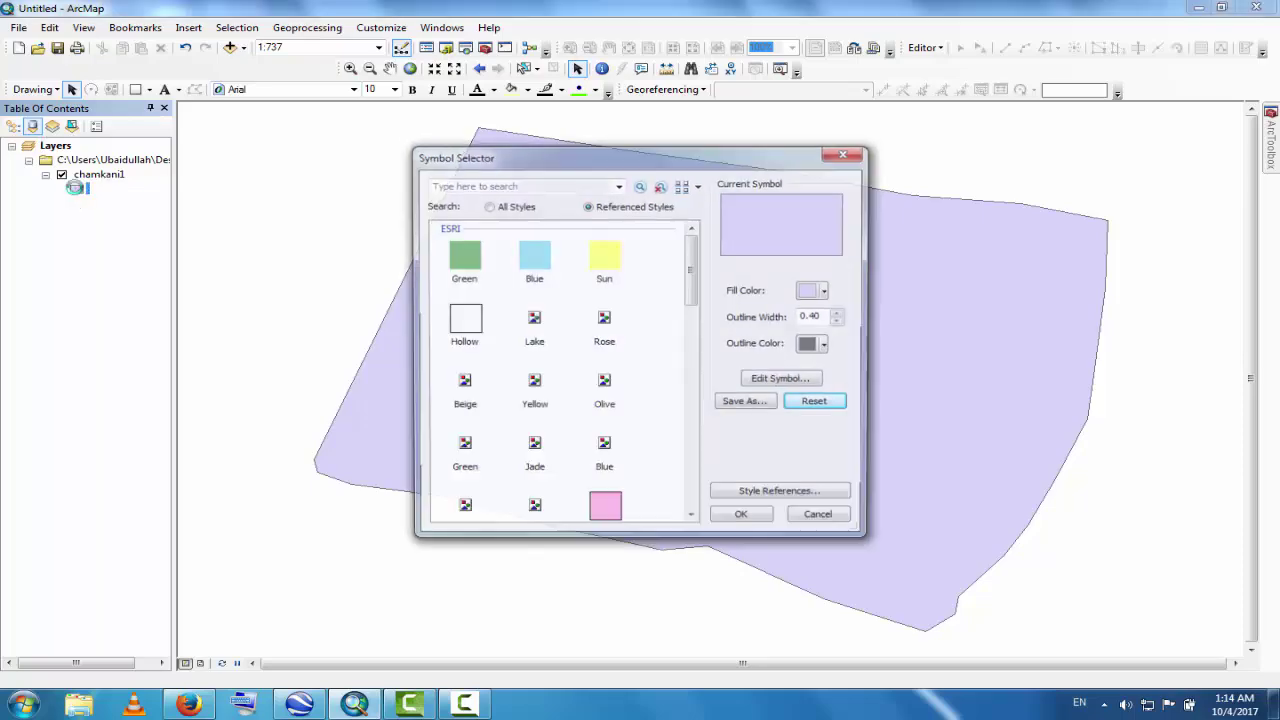